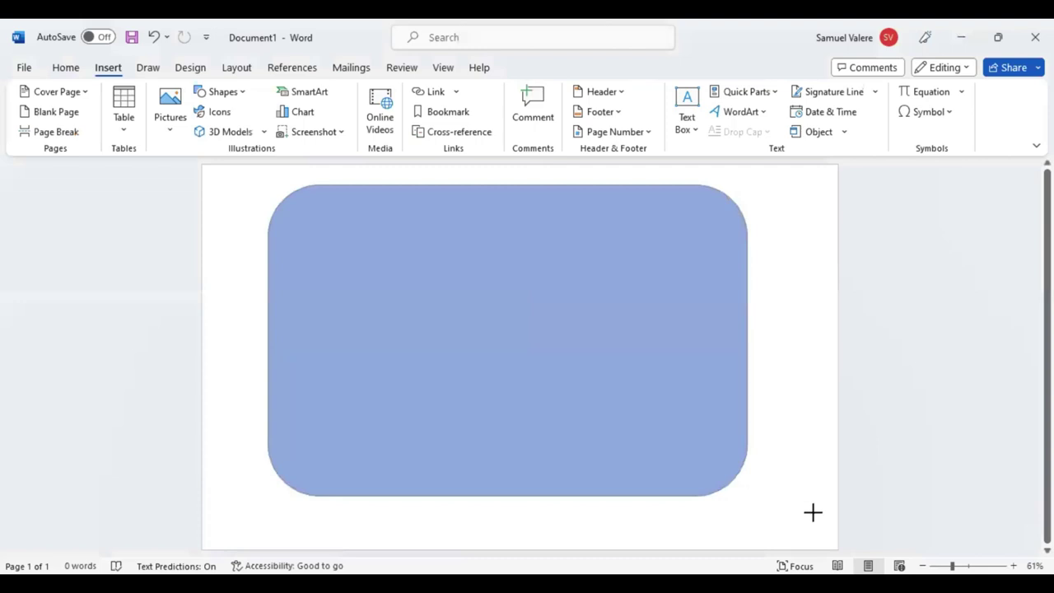
- Draw a blue rounded rectangle over most of the page, about 7.2" by 12.51", aligned to the left margin
drag(813, 512, 812, 512)
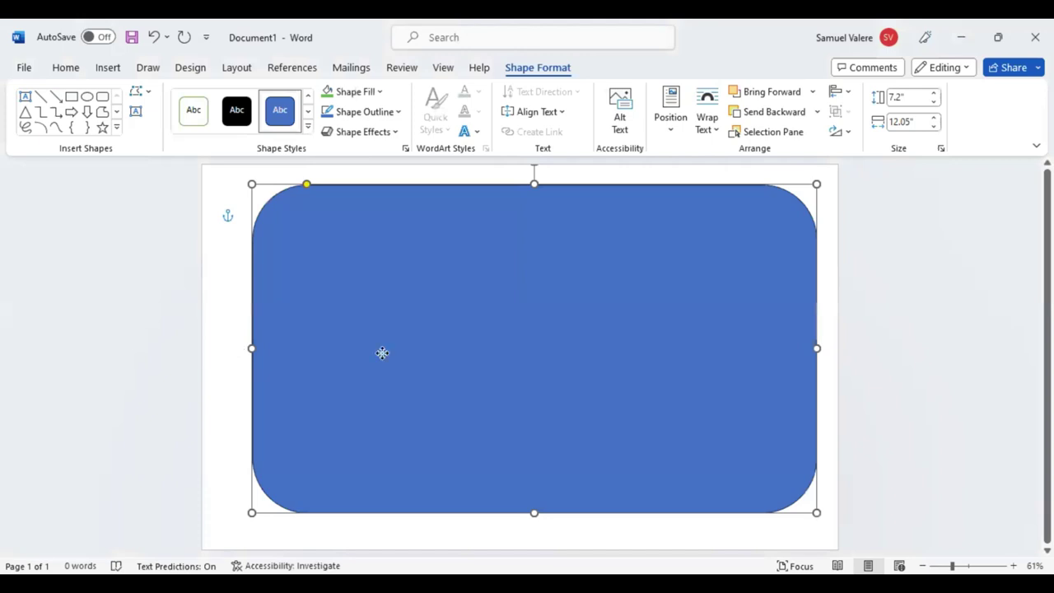
drag(382, 352, 388, 347)
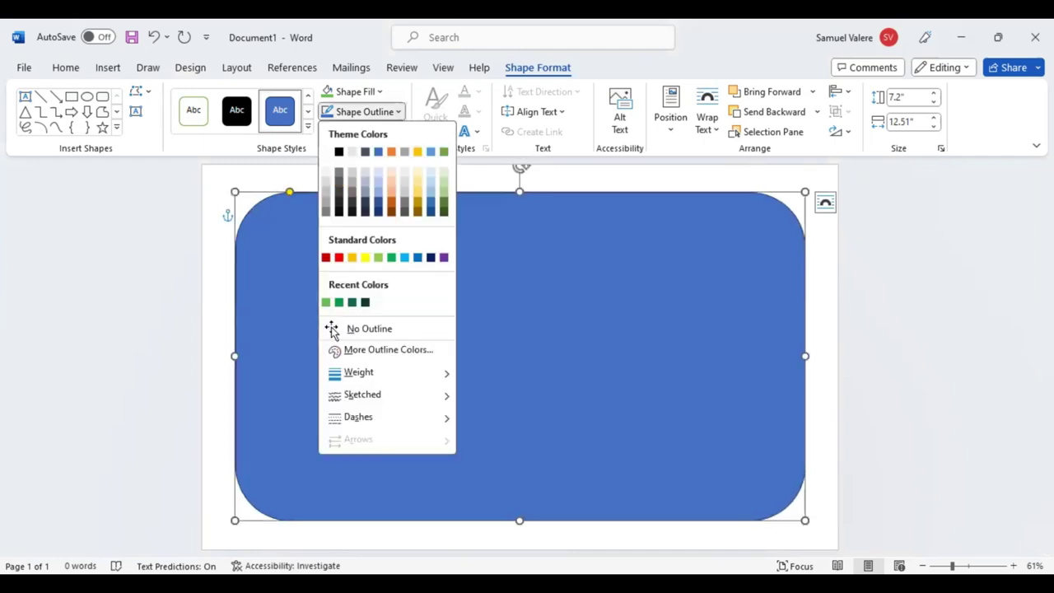
- Stretch the rounded rectangle taller, wider and upward so it fills the page, about 7.73" by 13.17"
click(493, 450)
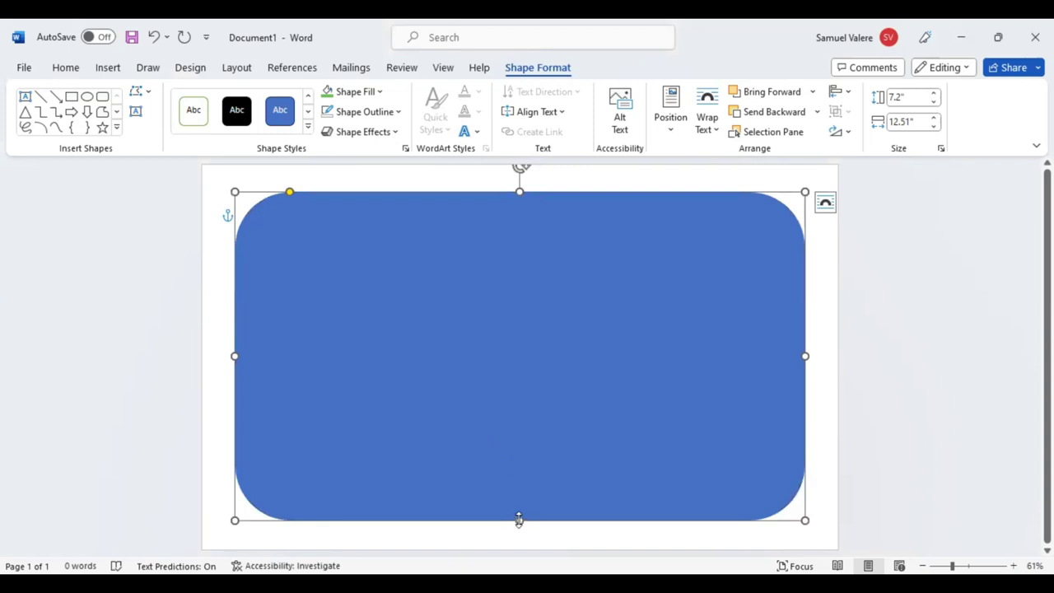
drag(519, 520, 516, 536)
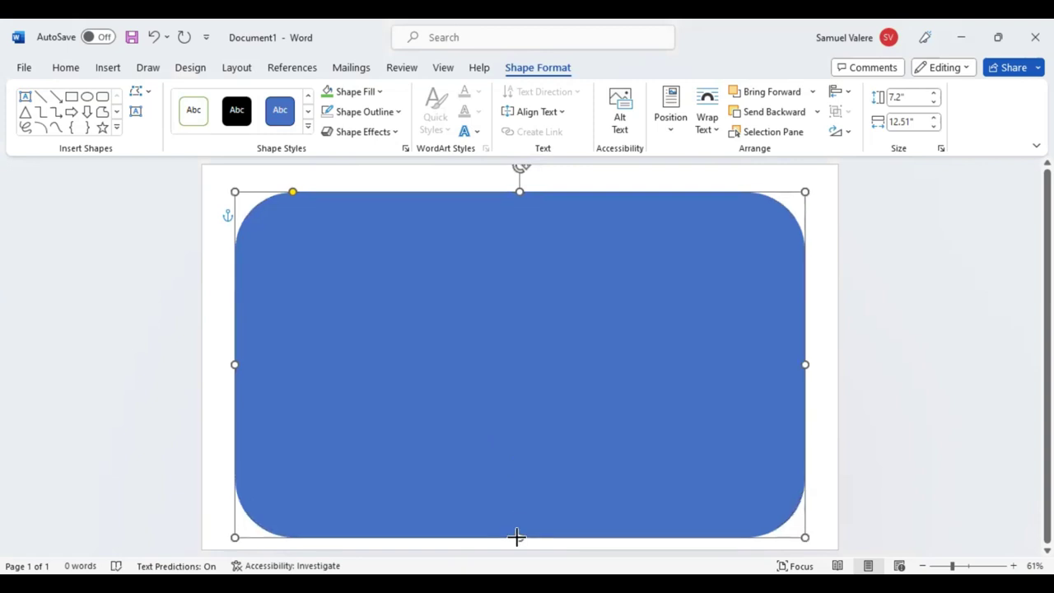
drag(224, 365, 218, 364)
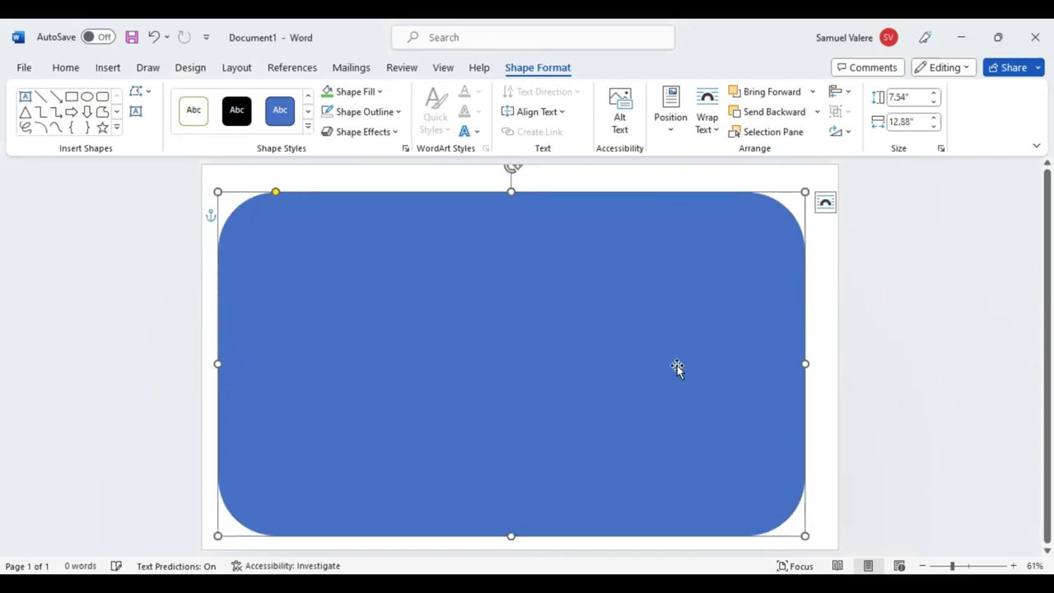
drag(511, 192, 515, 181)
drag(511, 297, 516, 296)
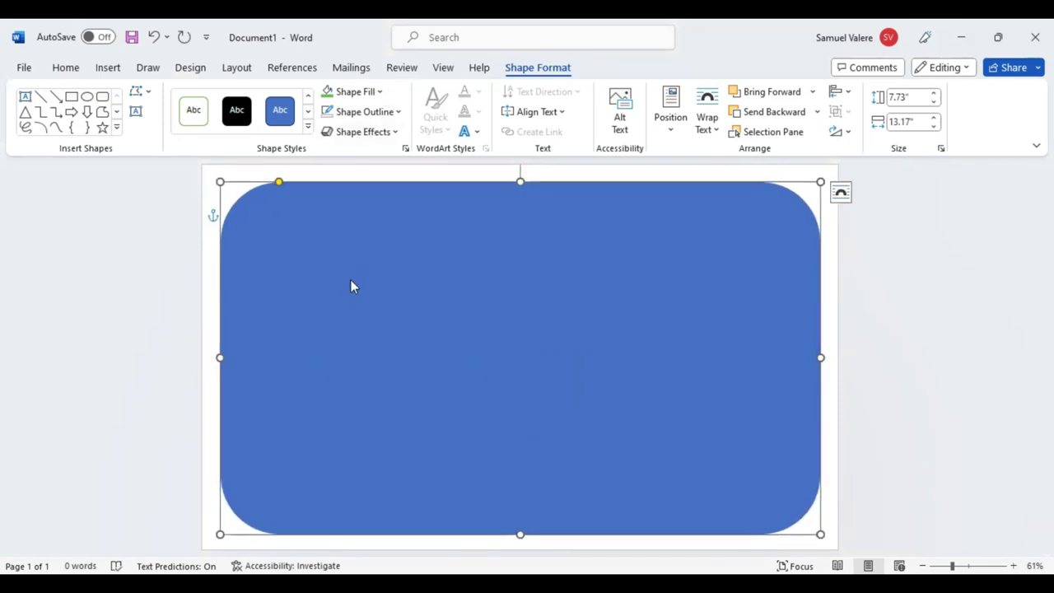
- Fill the rectangle with Dark Green and raise its fill transparency to about 34%
click(354, 91)
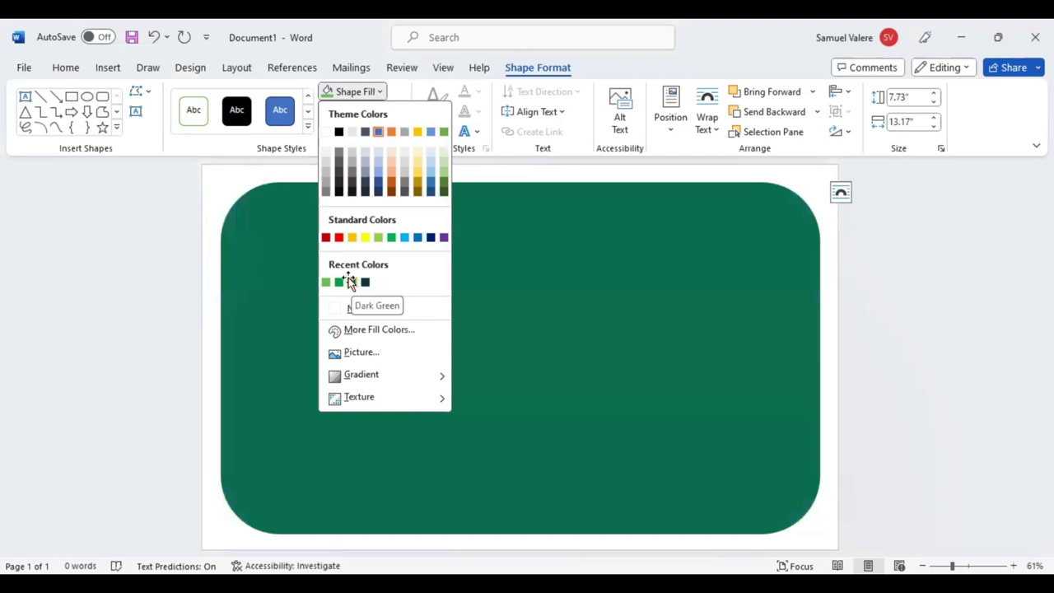
click(351, 281)
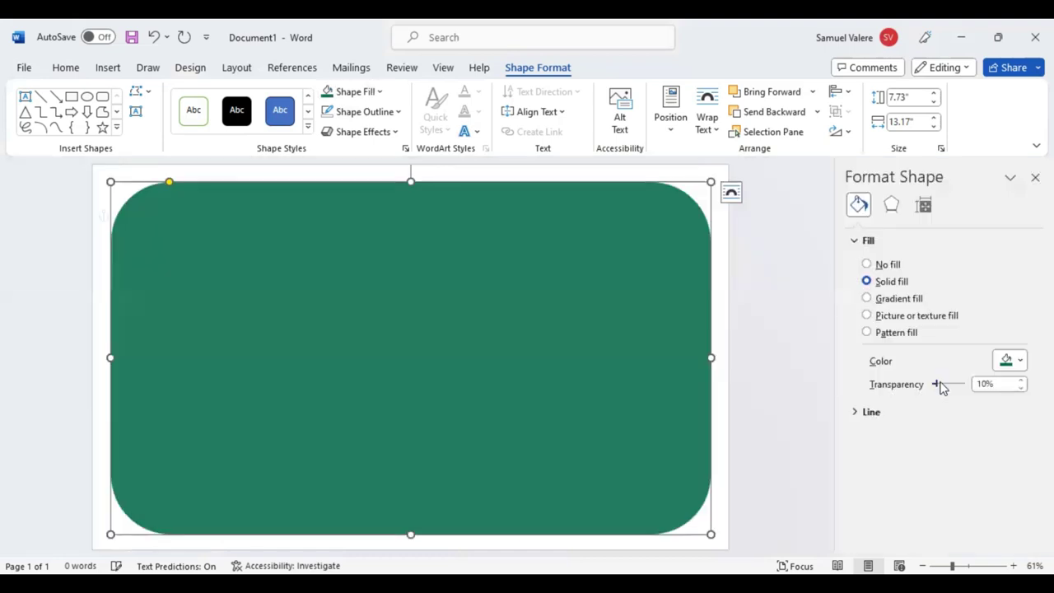
drag(935, 384, 949, 384)
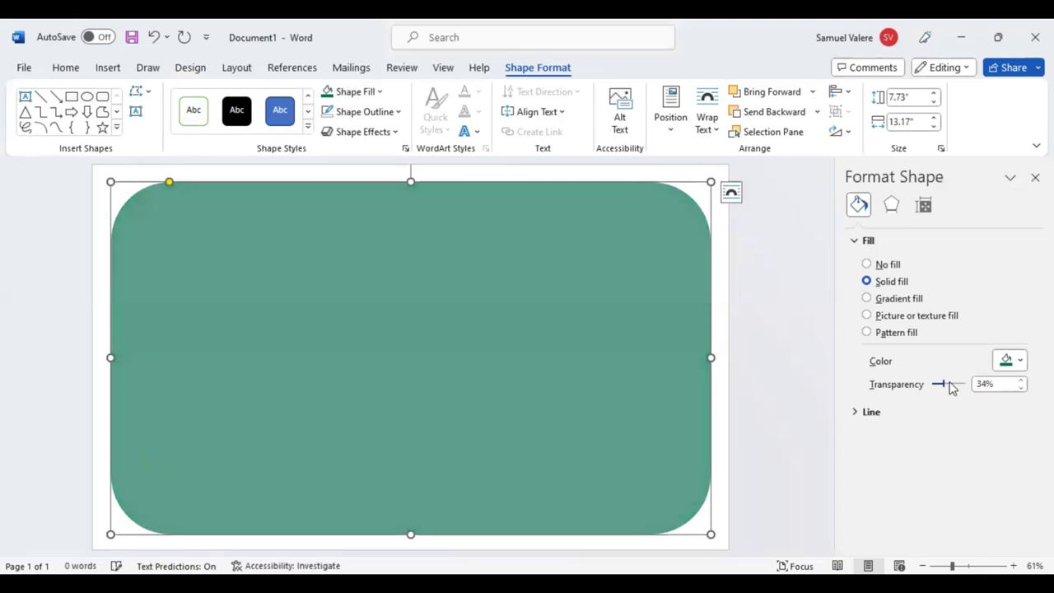
- Set the green rectangle's fill transparency to exactly 50% and deselect it
click(951, 386)
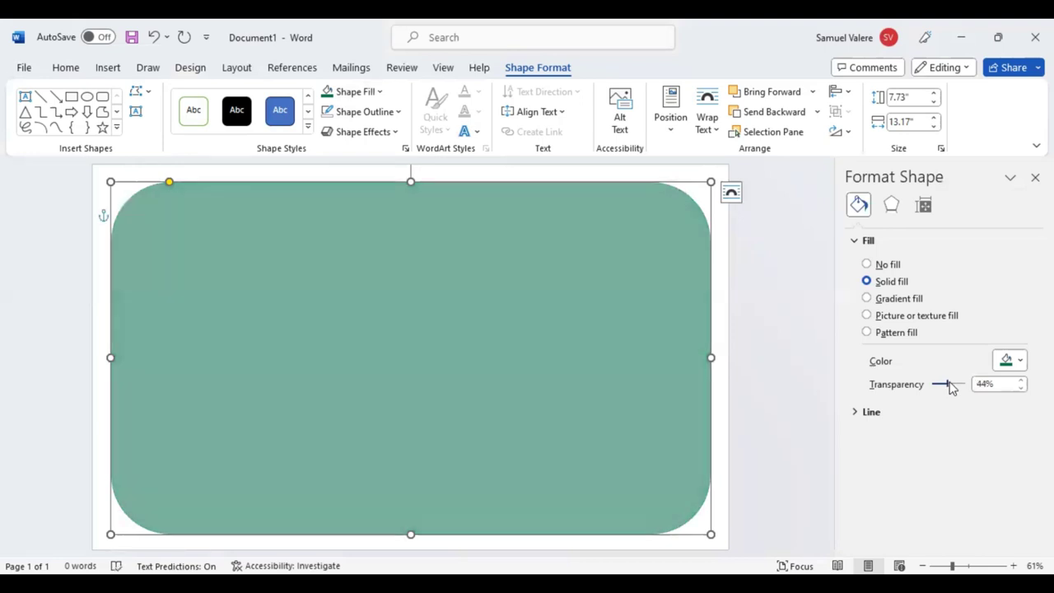
click(951, 385)
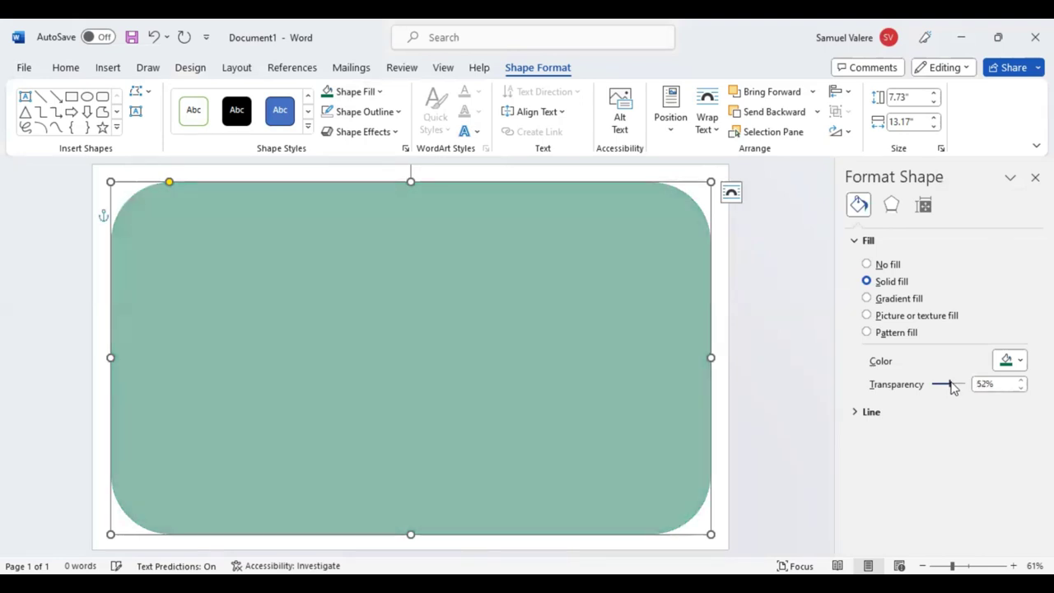
click(1020, 388)
key(Down)
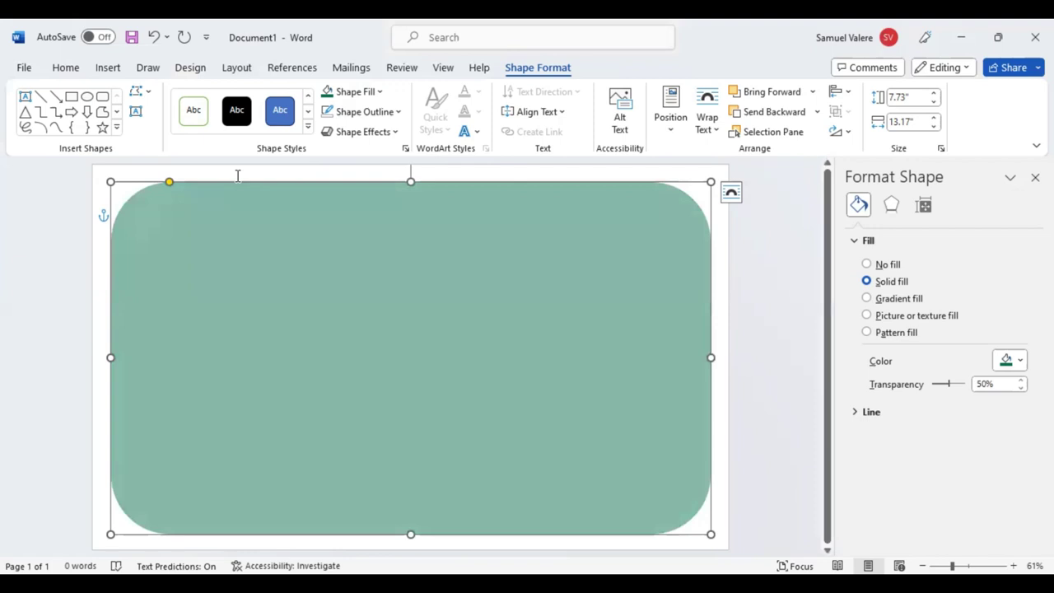
key(Escape)
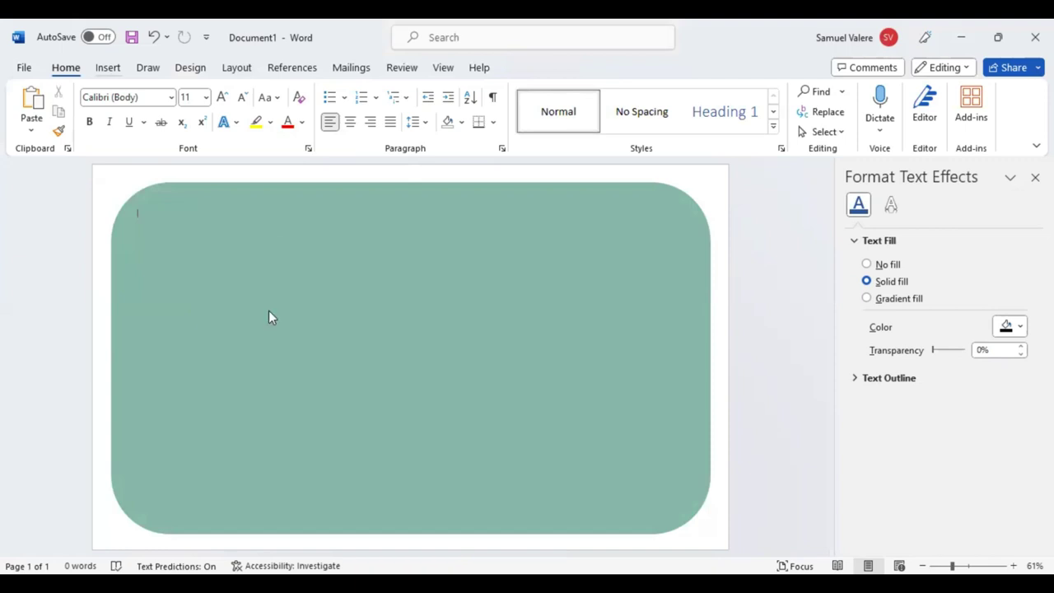
- Bring up the Insert Shapes gallery with Alt+N, S, H
key(alt+n)
key(s)
key(h)
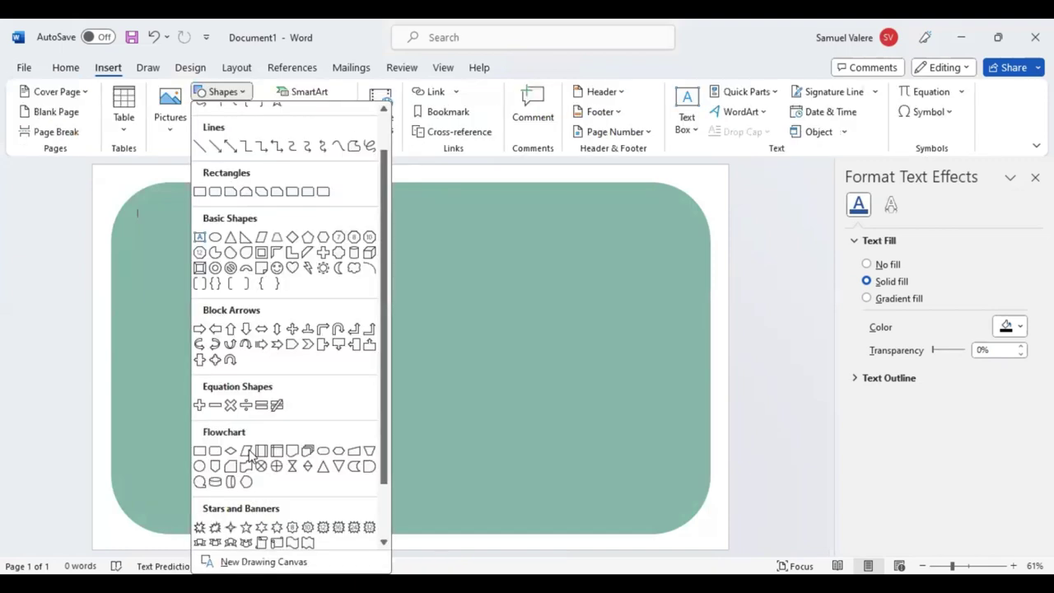
click(247, 451)
drag(183, 179, 320, 393)
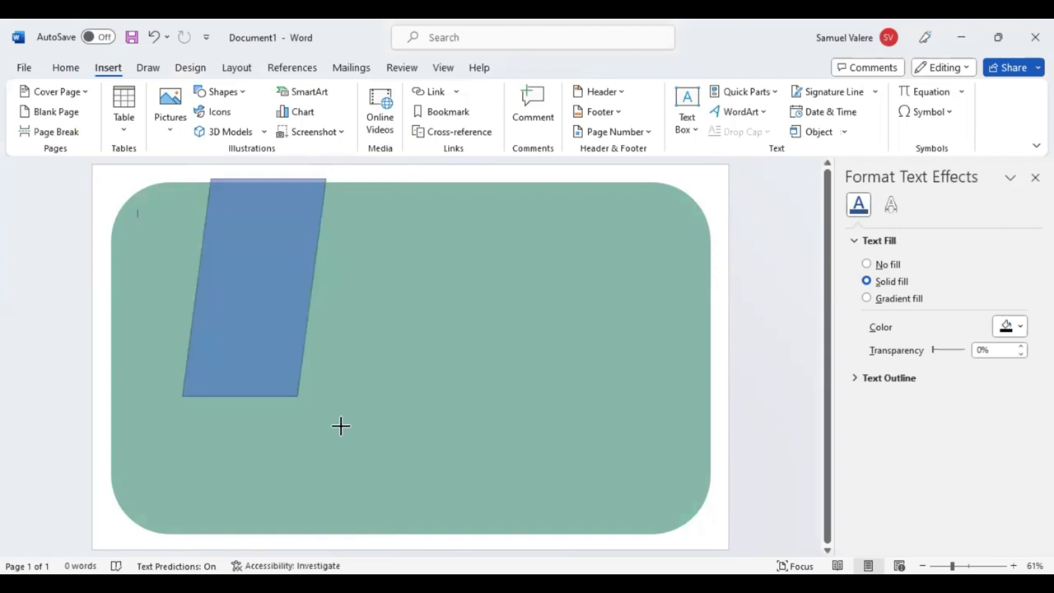
click(206, 211)
key(Delete)
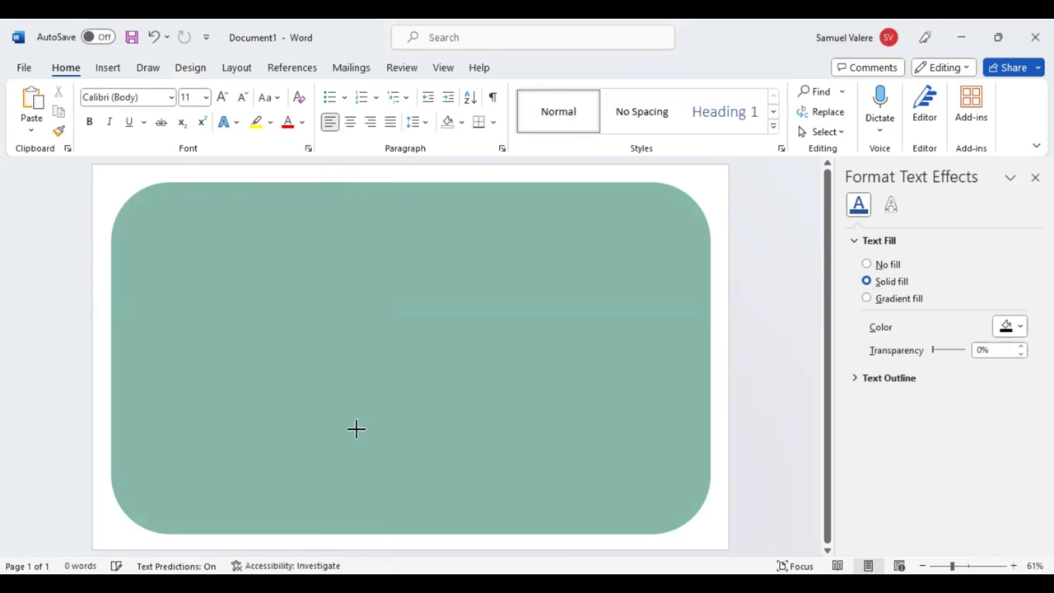
- Draw a rectangle at the certificate's top-left edge and shorten it from the bottom
drag(201, 174, 355, 430)
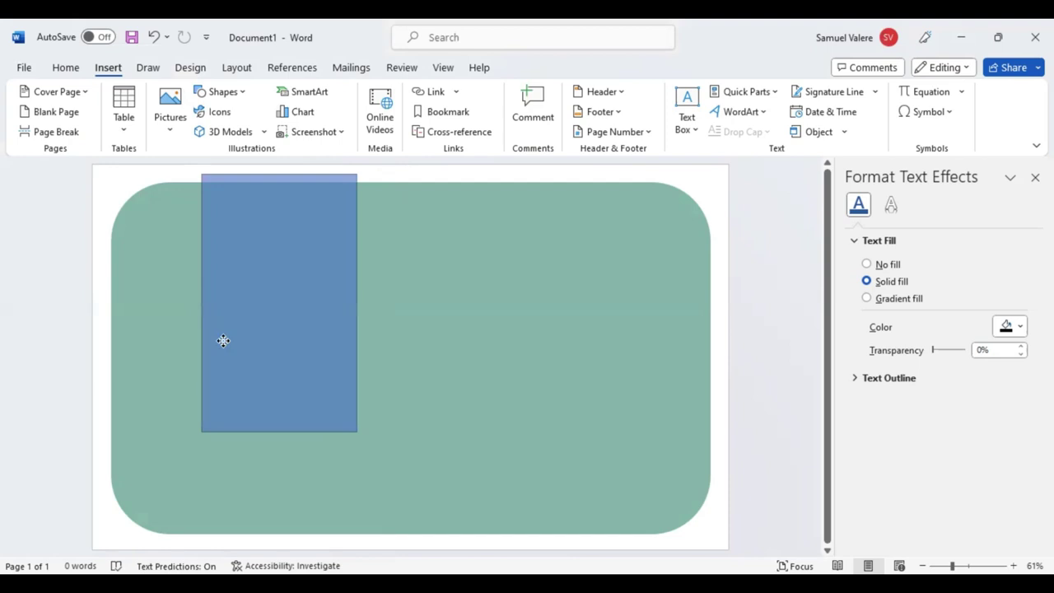
drag(222, 340, 230, 302)
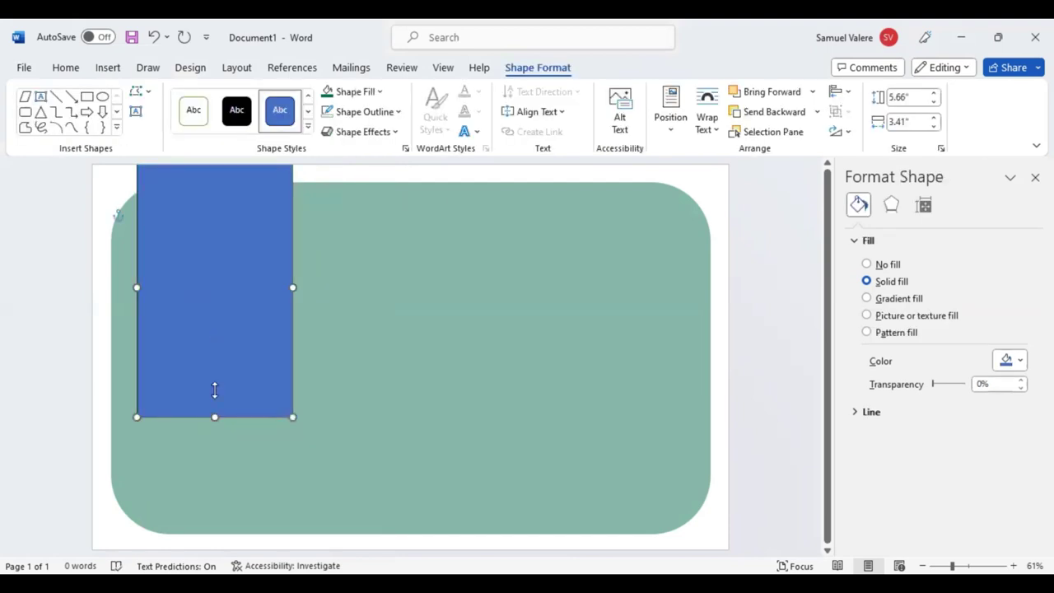
drag(214, 417, 214, 390)
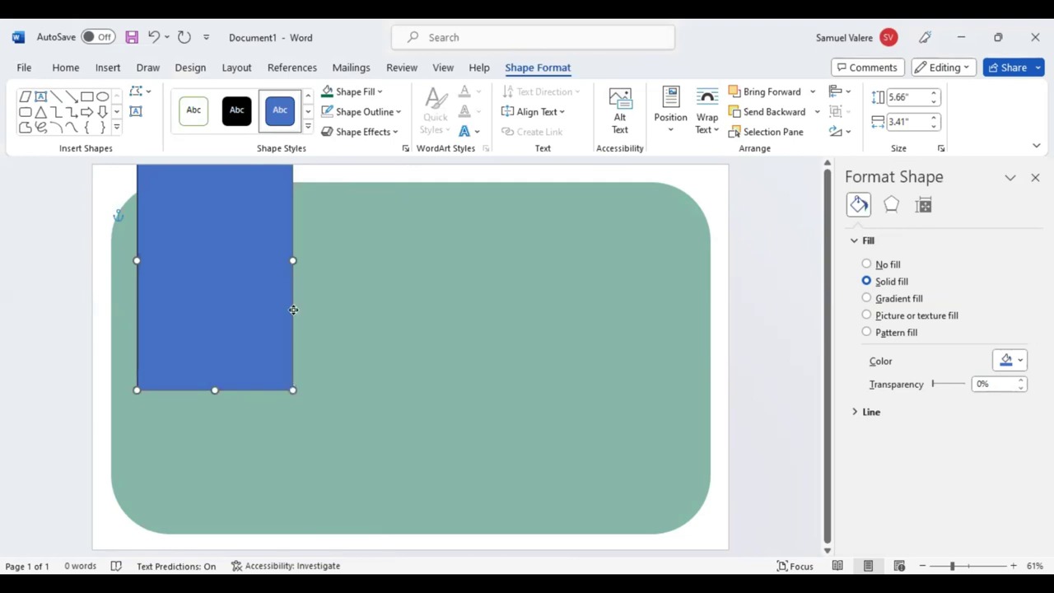
- Edit the rectangle's points to raise the bottom-right corner, slanting the ribbon's lower edge
drag(293, 309, 292, 306)
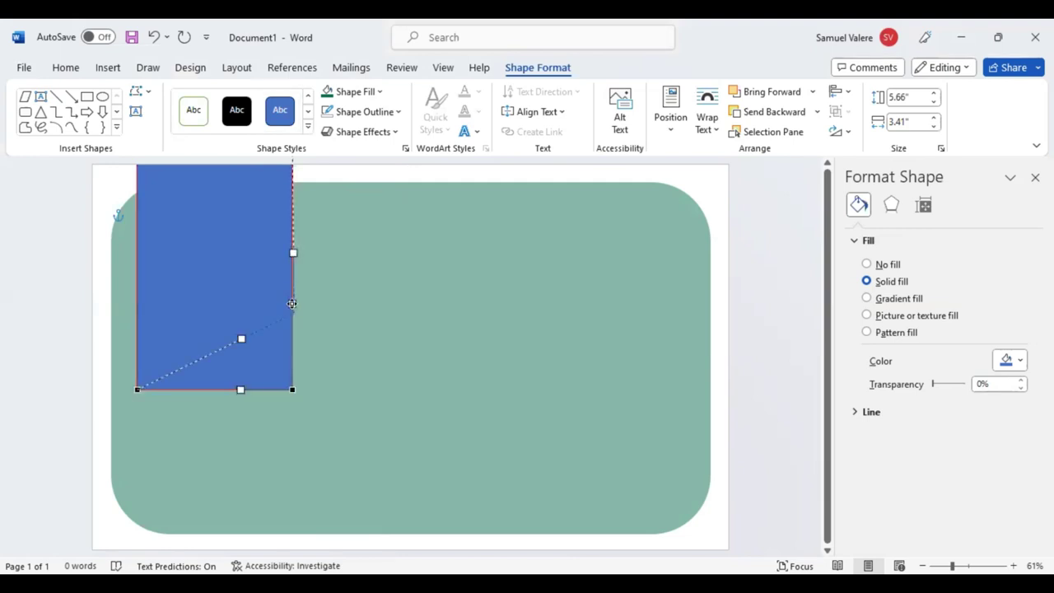
drag(292, 303, 293, 302)
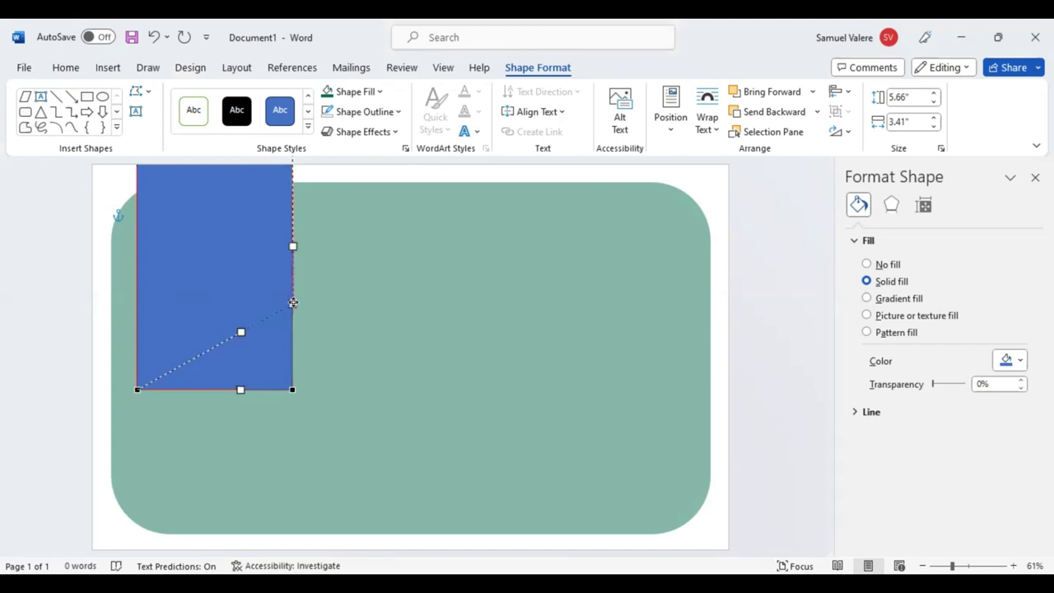
drag(293, 302, 293, 303)
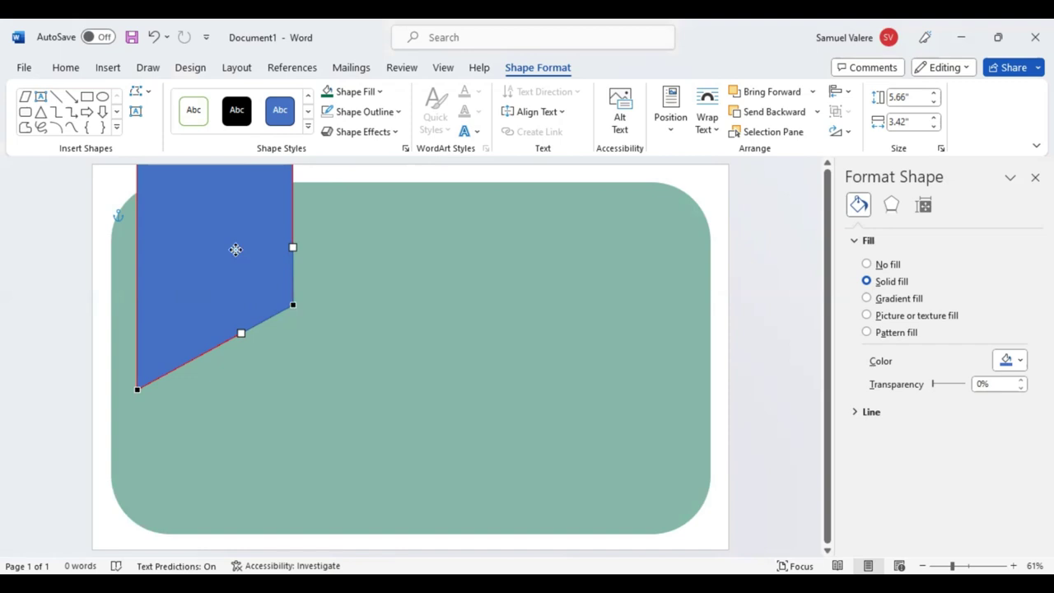
click(222, 313)
drag(222, 314, 215, 308)
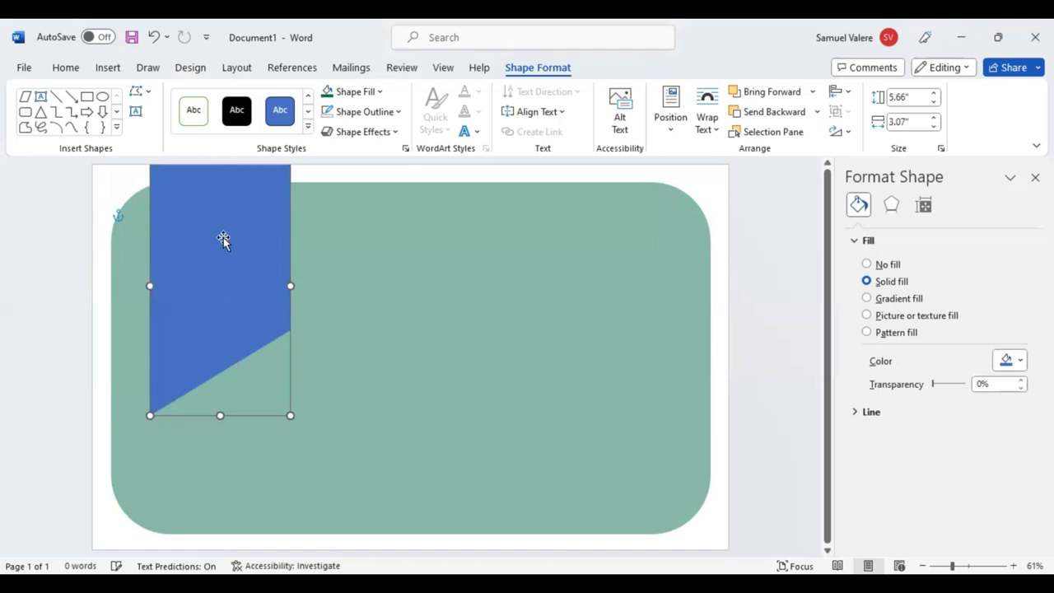
key(ctrl+z)
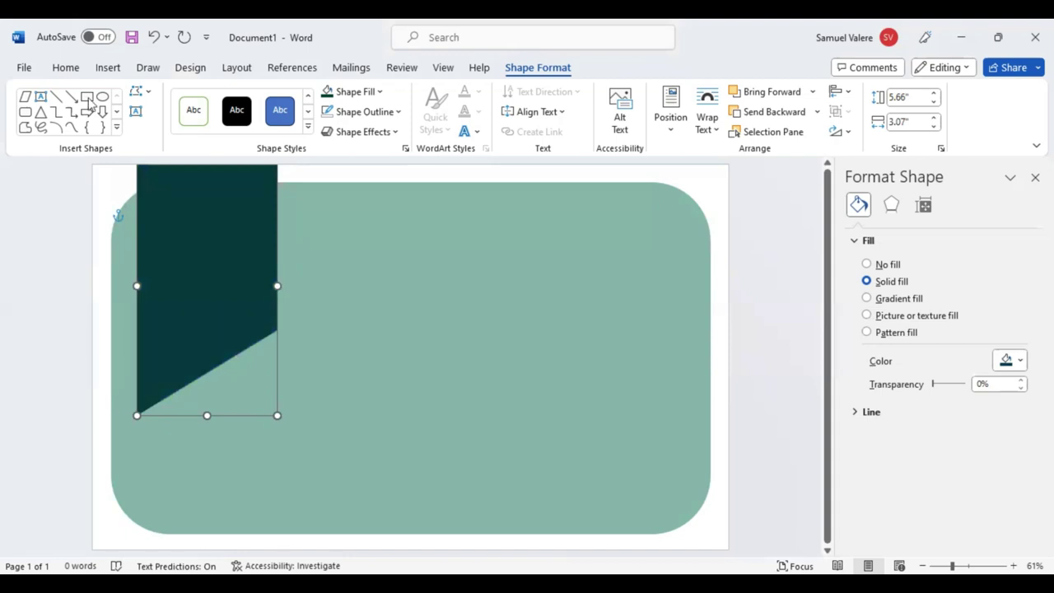
- Add a thin light green bar, about 0.44" by 3.03", across the top of the teal ribbon
click(87, 97)
drag(184, 287, 337, 269)
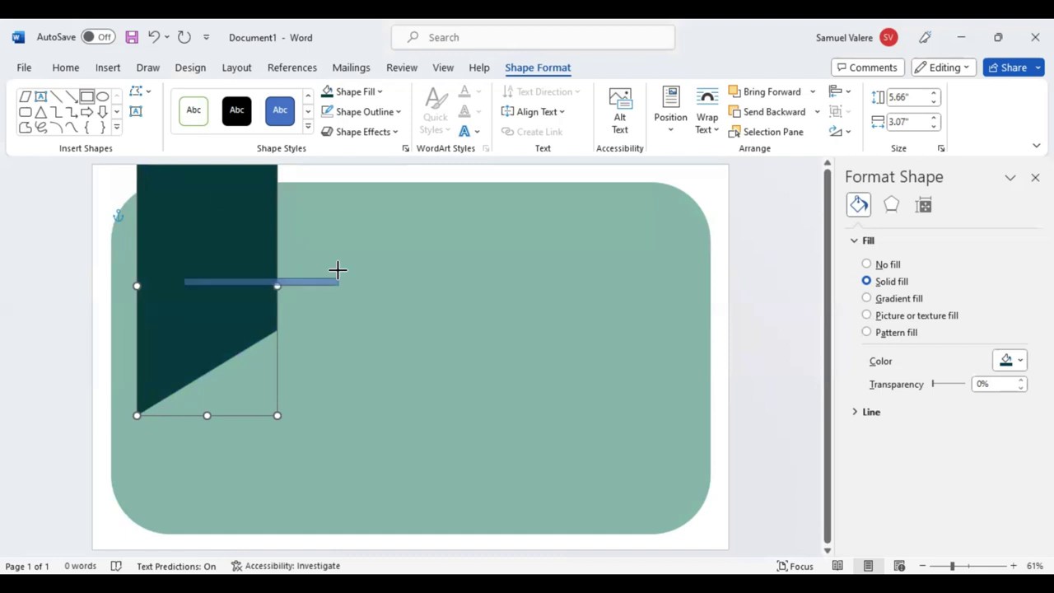
drag(218, 196, 204, 185)
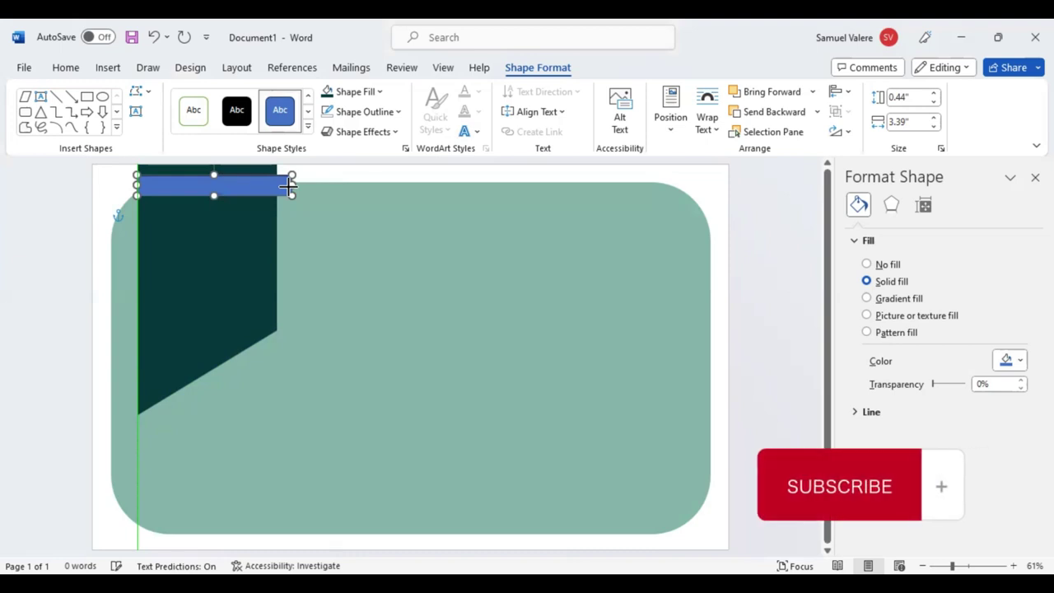
key(ctrl+y)
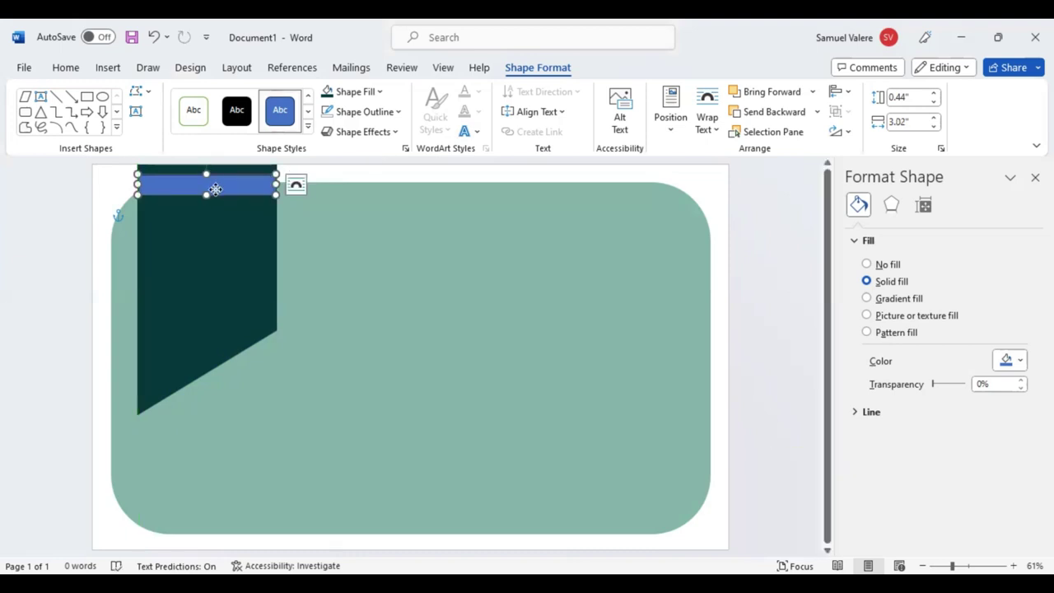
drag(215, 187, 215, 192)
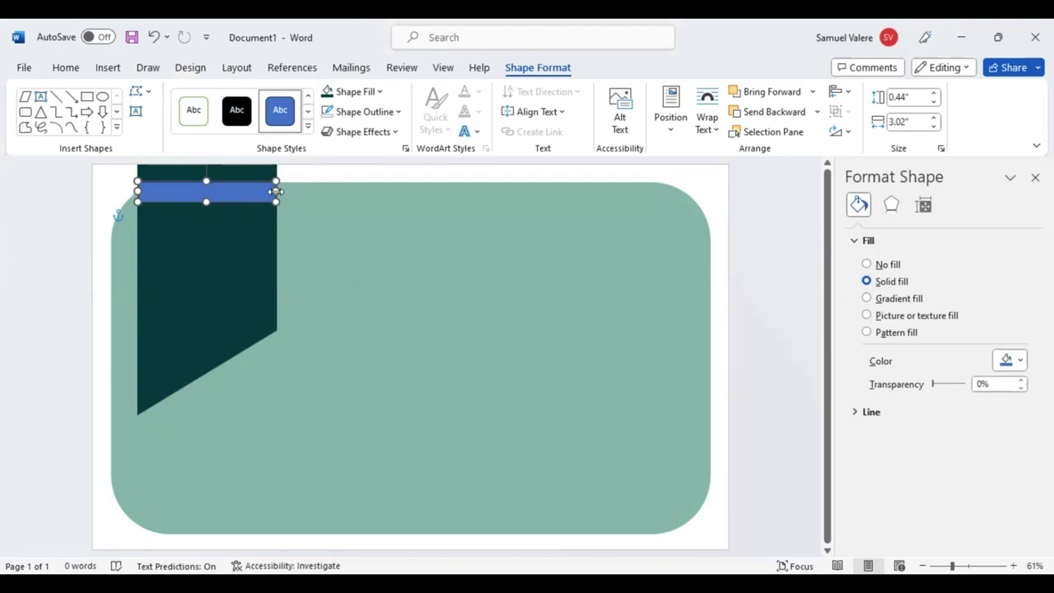
key(ctrl+z)
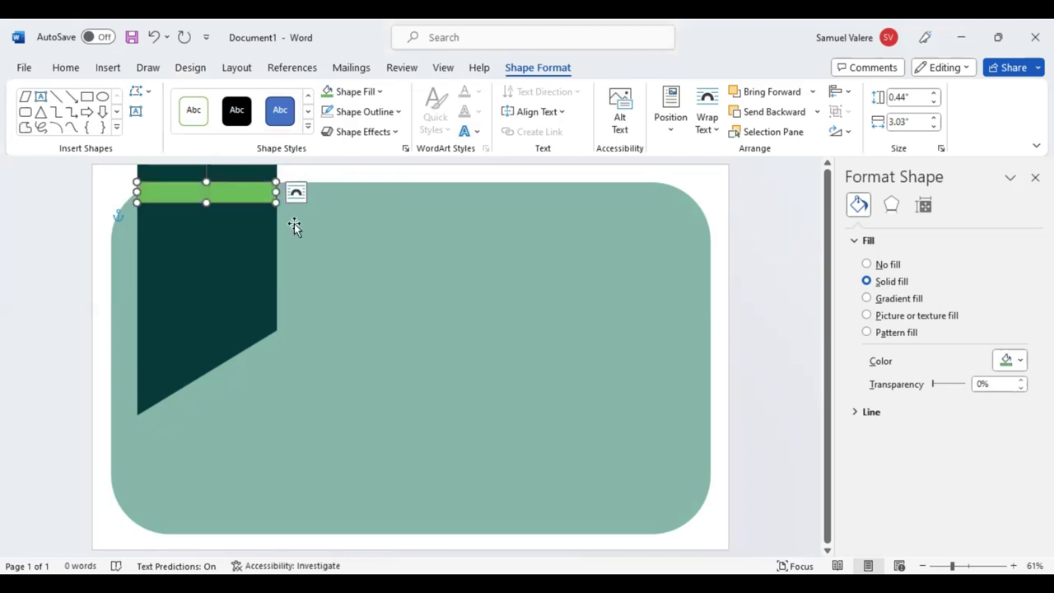
click(295, 227)
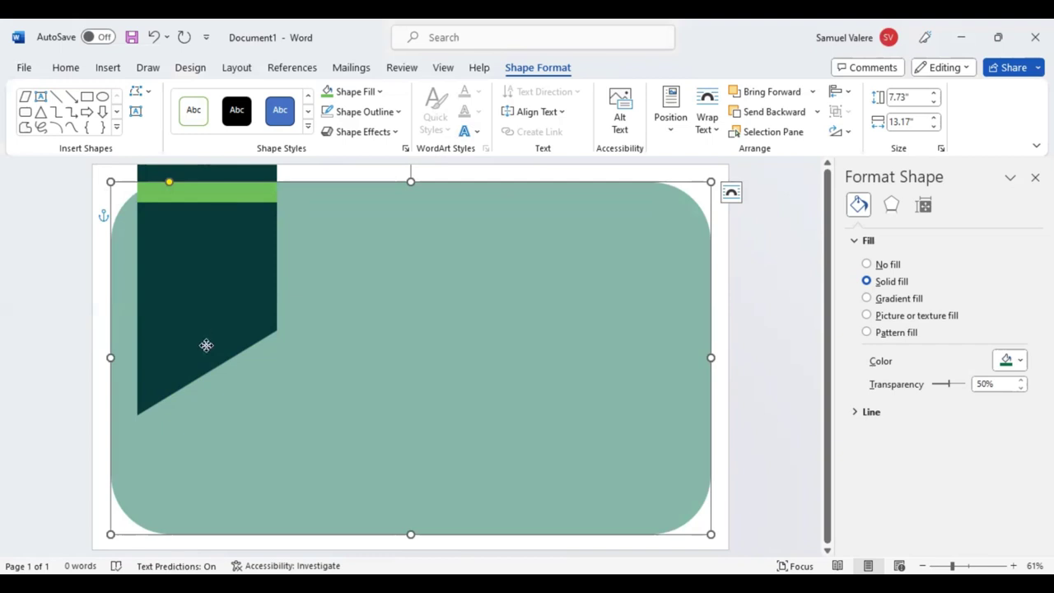
- Paste a rotated copy of the green bar diagonally on the banner and lengthen it across
key(ctrl+y)
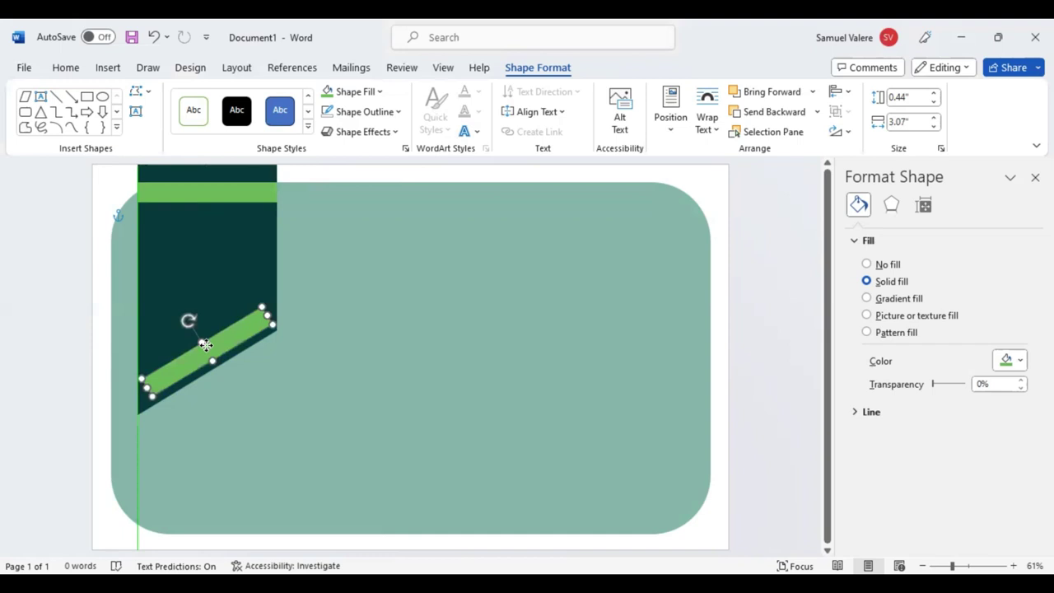
drag(205, 344, 239, 330)
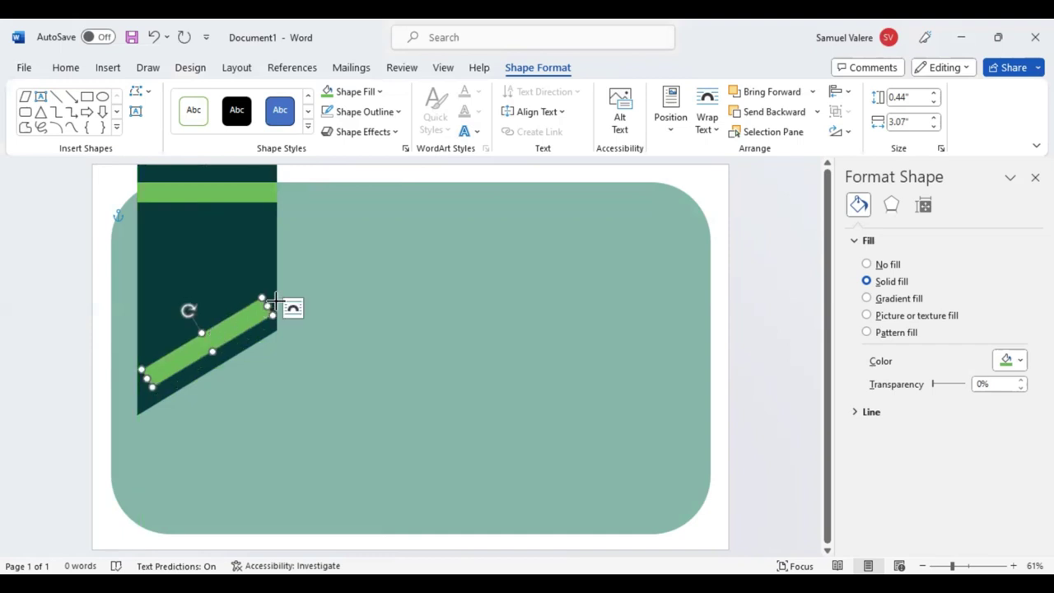
drag(274, 302, 283, 297)
drag(143, 372, 131, 382)
drag(277, 295, 278, 294)
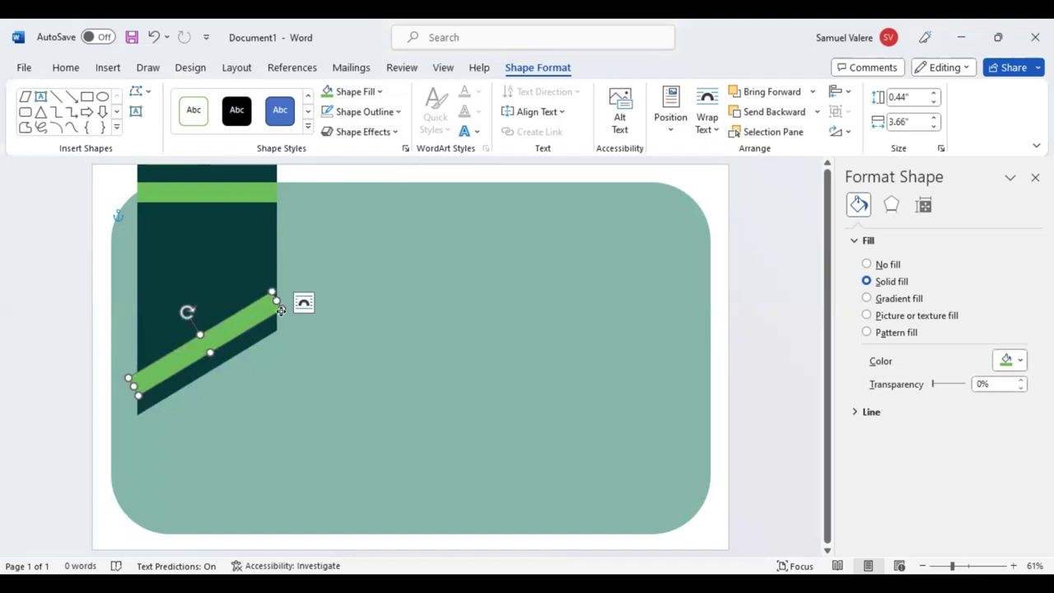
- Edit the stripe's points so its lower-left end sits flush with the banner's left edge
right_click(171, 360)
key(e)
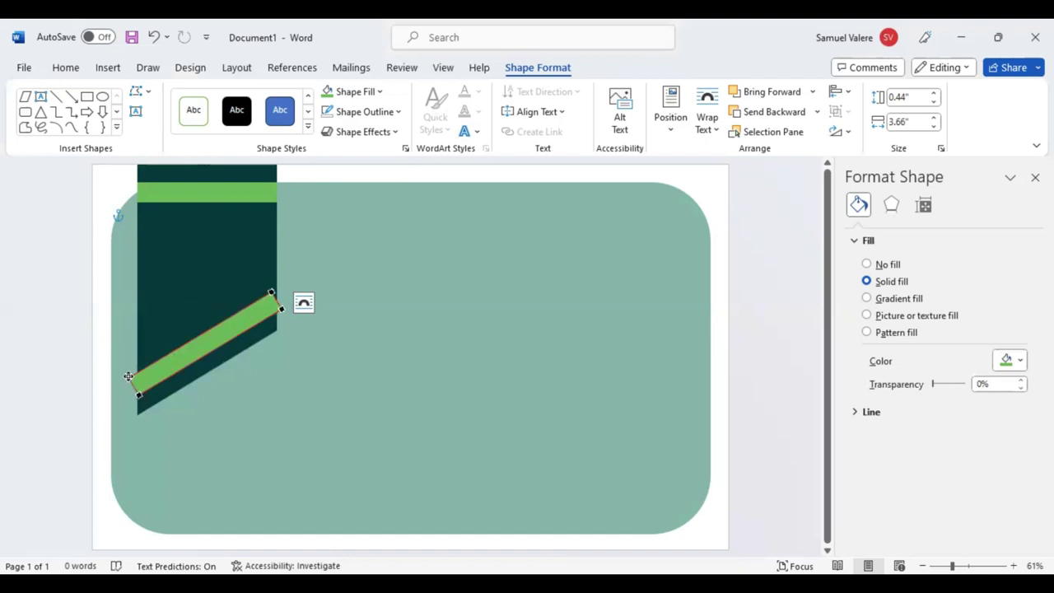
click(129, 377)
drag(129, 376, 136, 369)
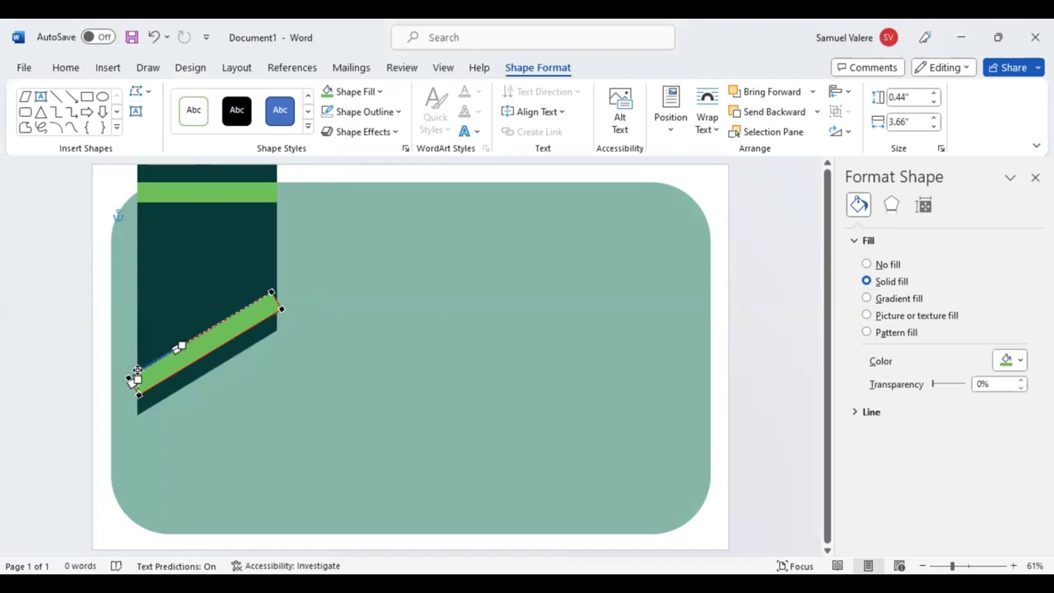
drag(136, 370, 139, 395)
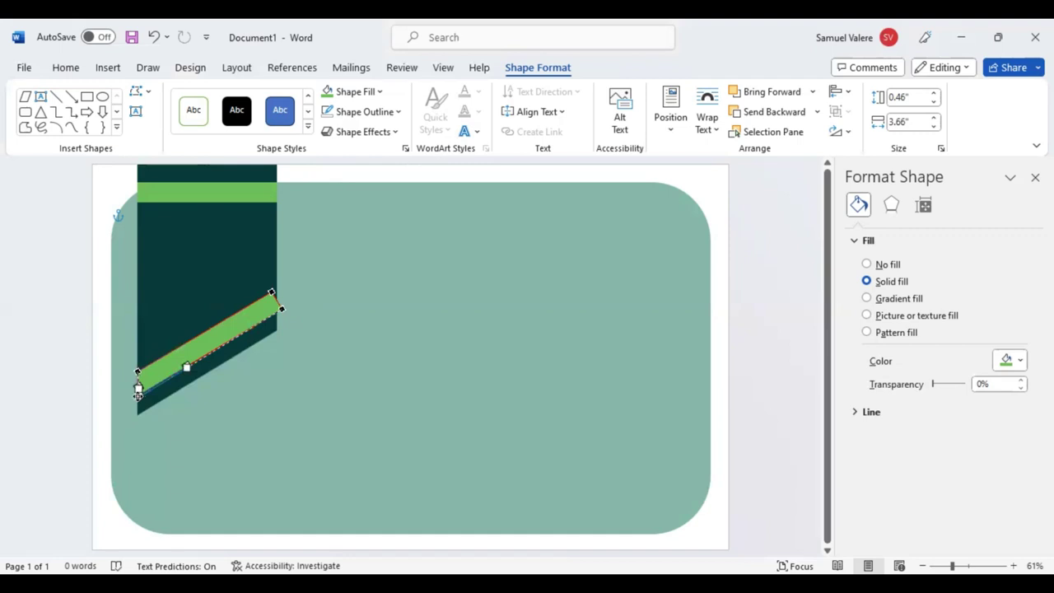
drag(137, 394, 138, 396)
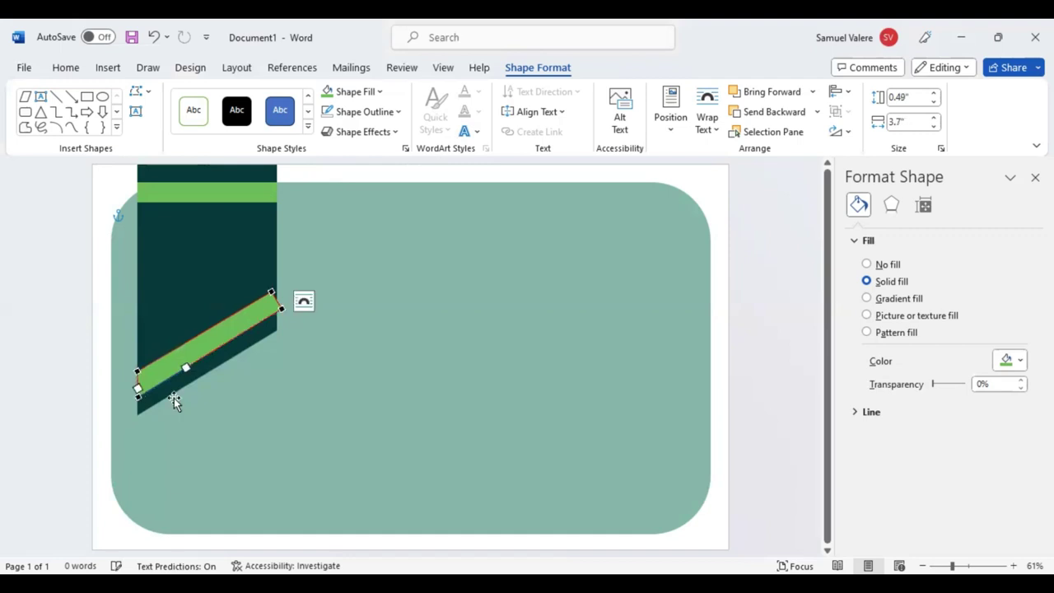
- Move the stripe's right end point onto the banner's right edge and finish point editing
click(273, 291)
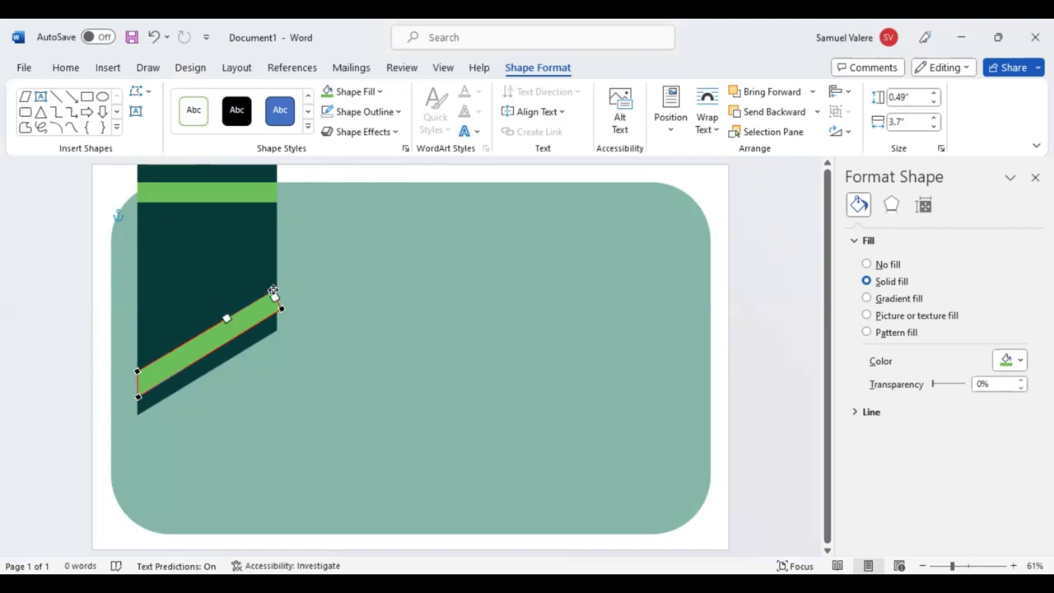
drag(277, 309, 277, 311)
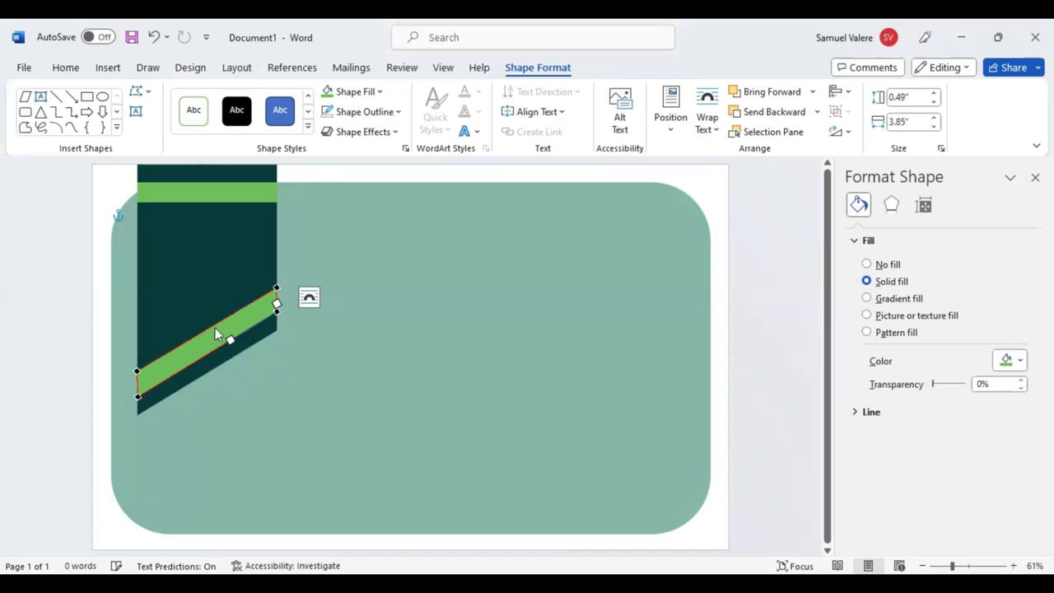
click(277, 286)
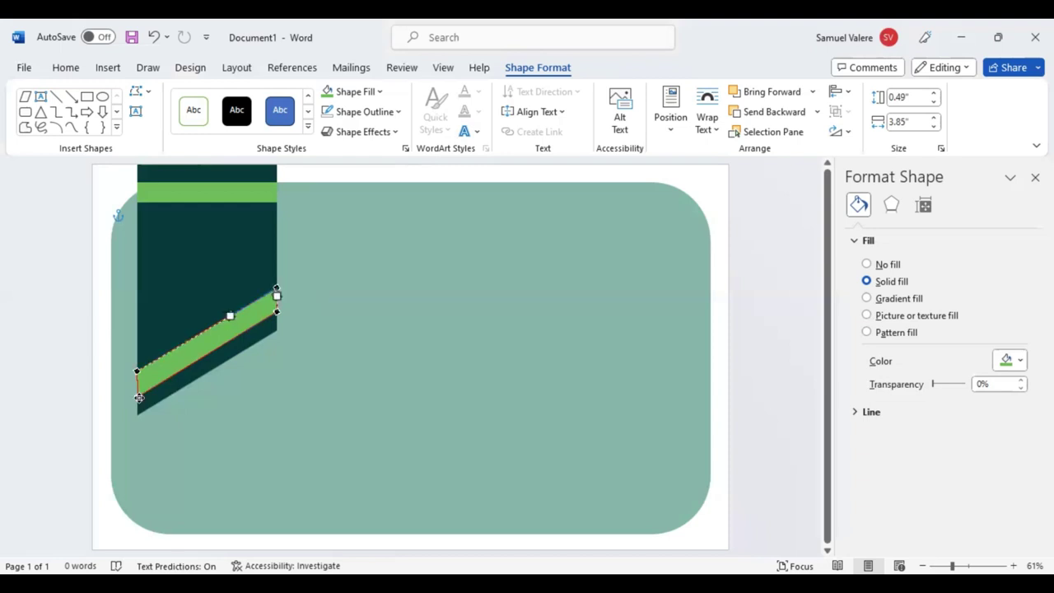
click(140, 397)
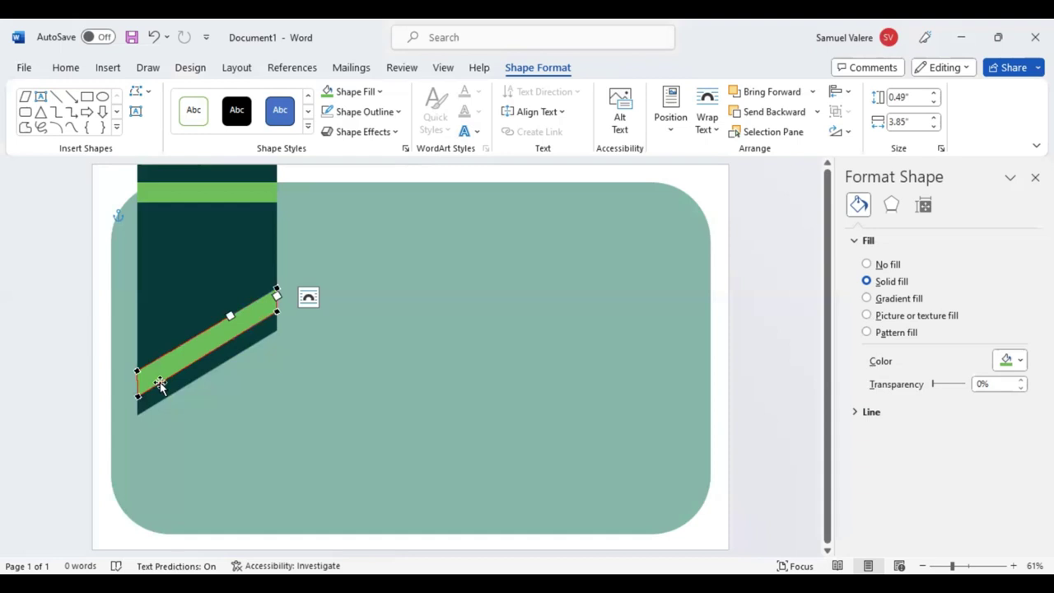
click(137, 396)
click(138, 397)
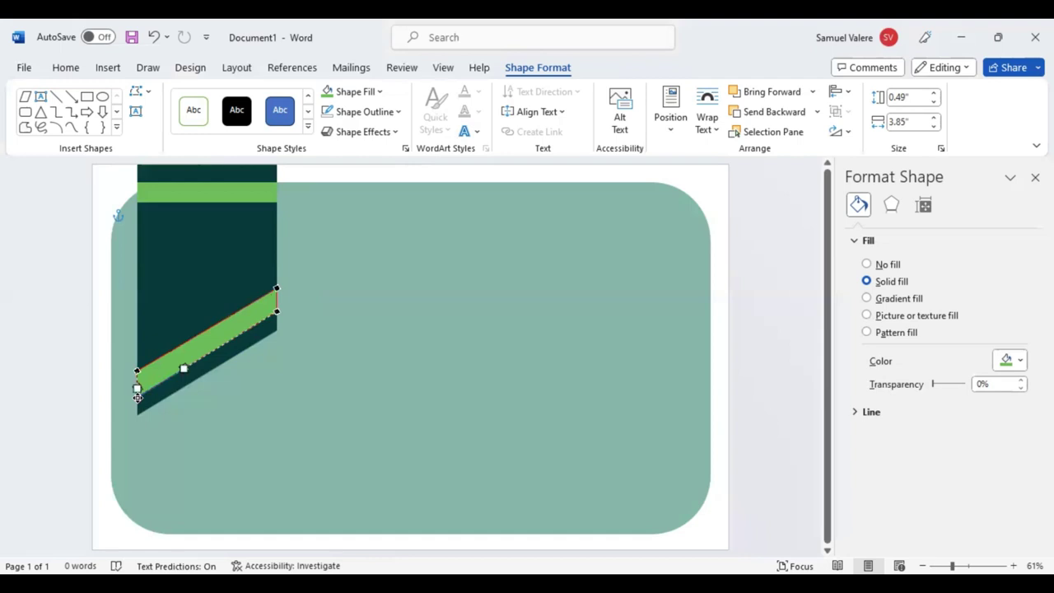
click(233, 372)
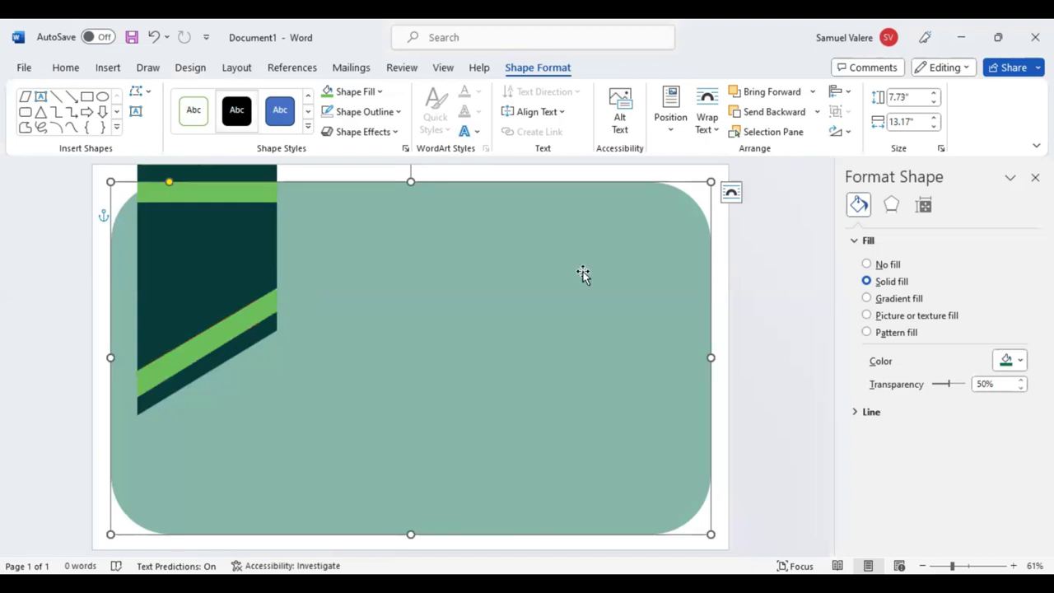
- Add a text box near the card's top reading 'Certificate' and select all its text
key(ctrl+v)
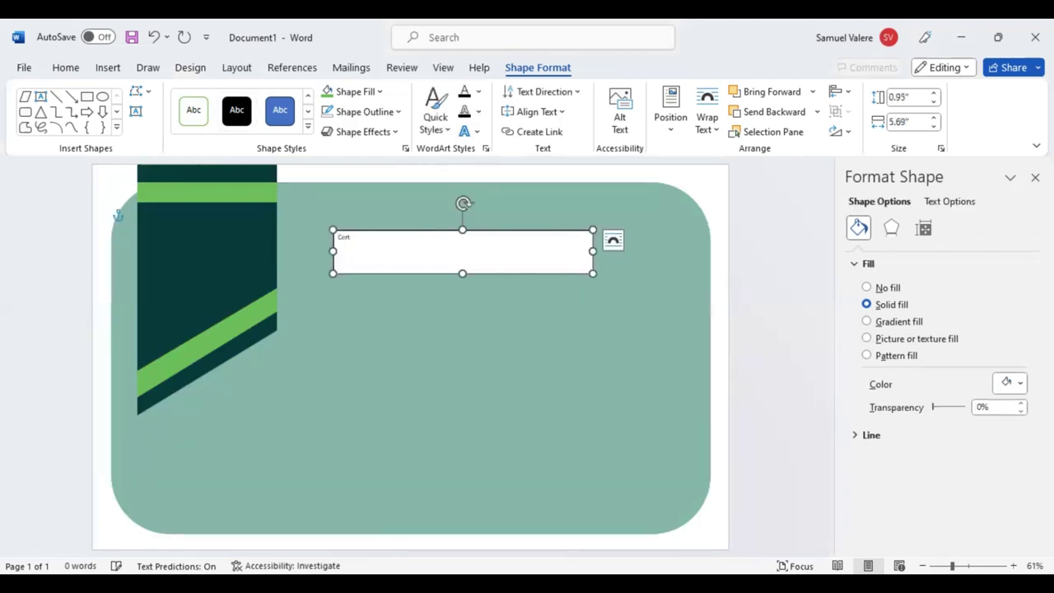
text(ificate)
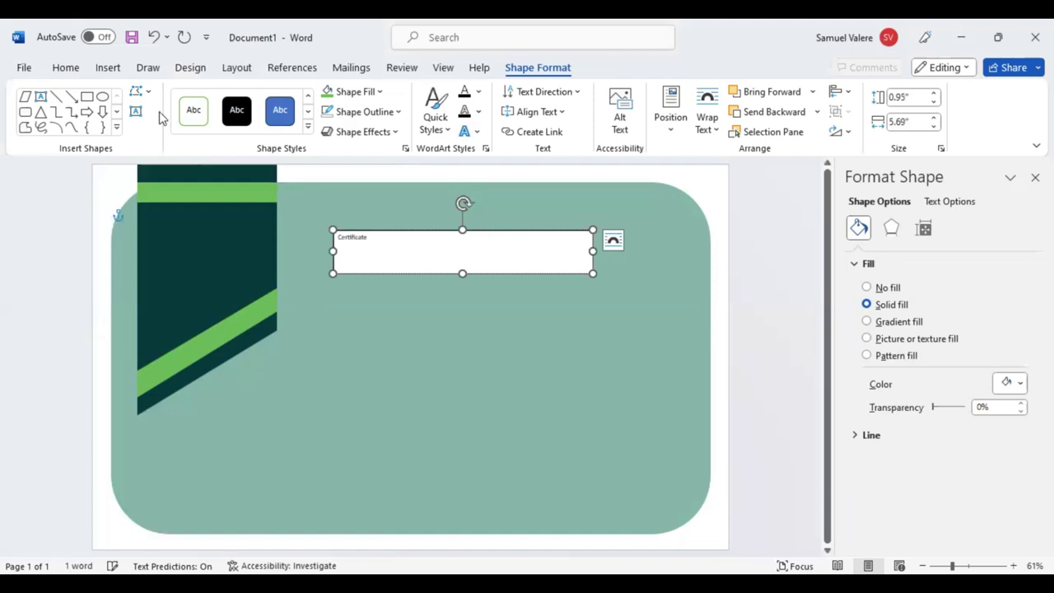
key(ctrl+a)
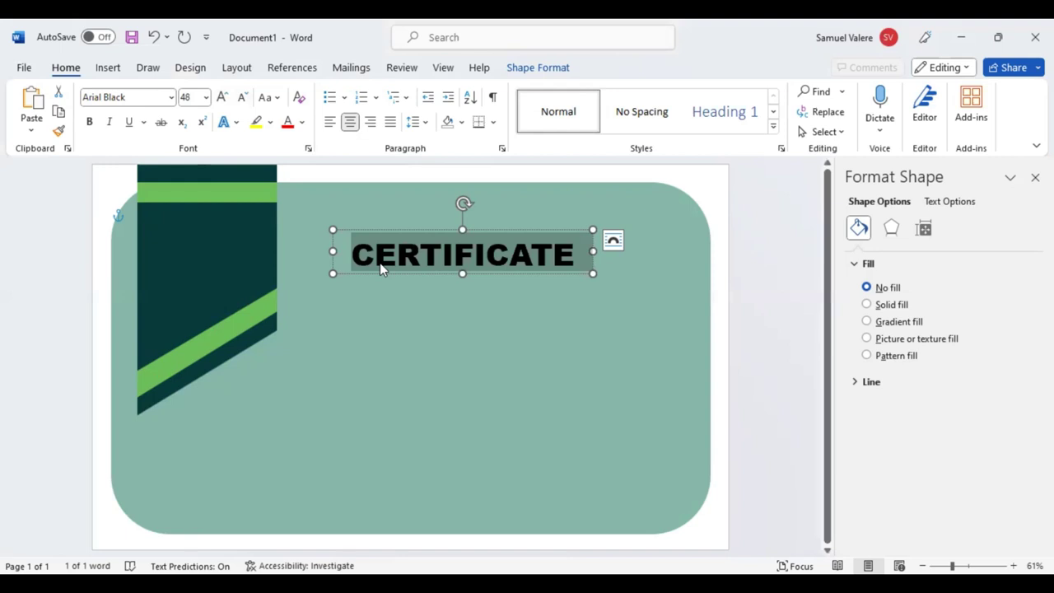
- Give the CERTIFICATE title Expanded character spacing and nudge it slightly down and right
click(306, 147)
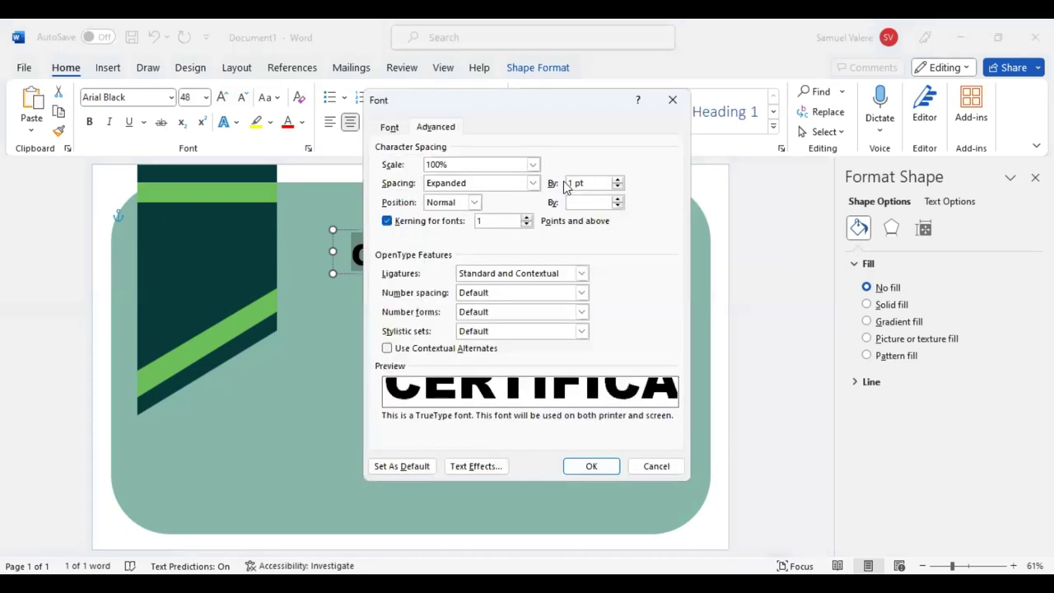
key(Delete)
key(Return)
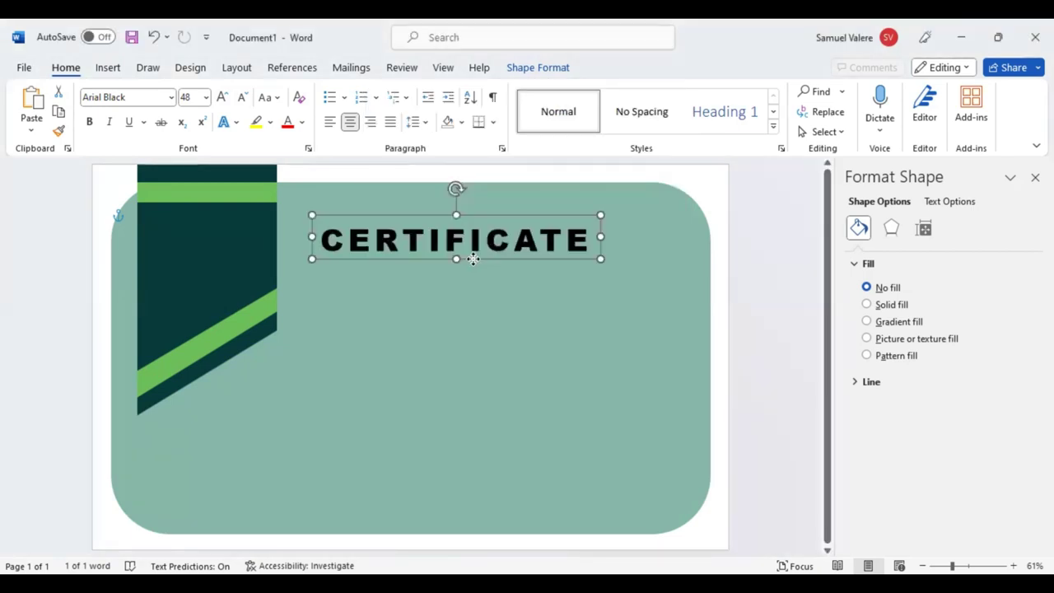
drag(474, 258, 477, 274)
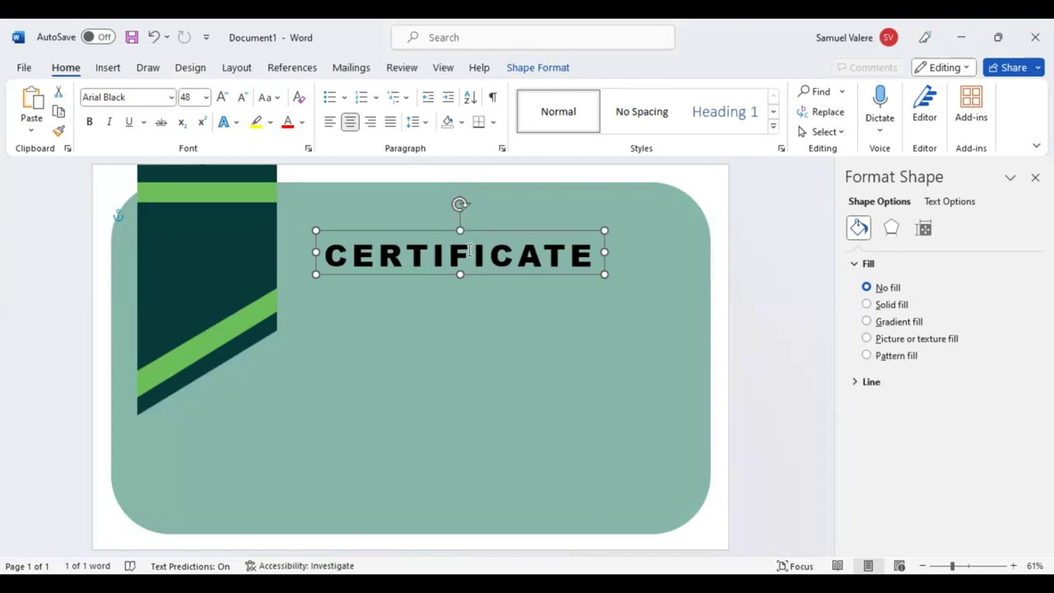
- Duplicate the title box as 'Of Appreciation' in a smaller size, centred under CERTIFICATE
key(ctrl+d)
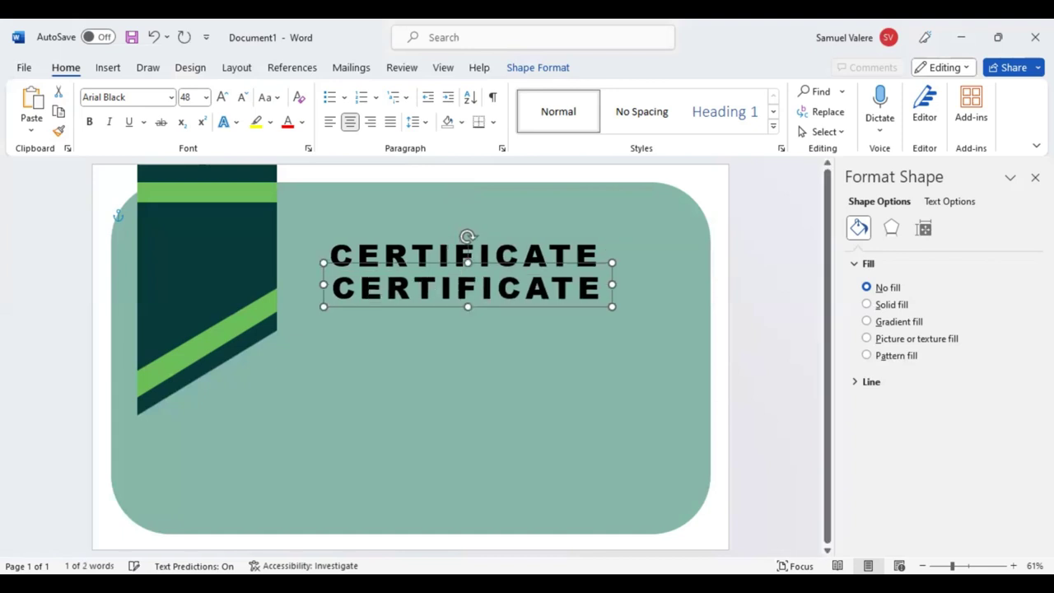
text(Of Appreci)
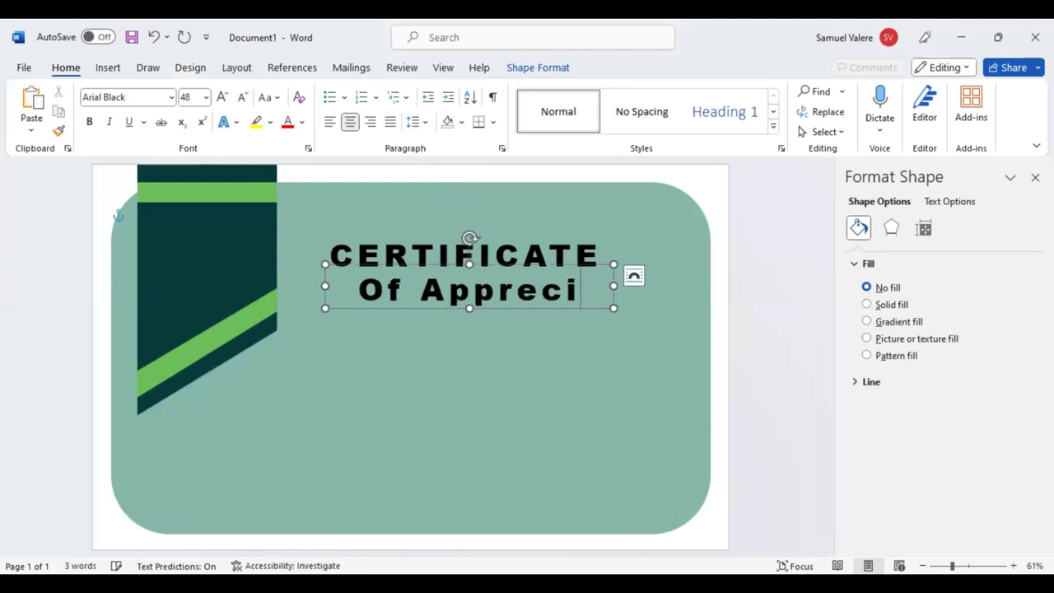
key(BackSpace)
key(BackSpace)
key(BackSpace)
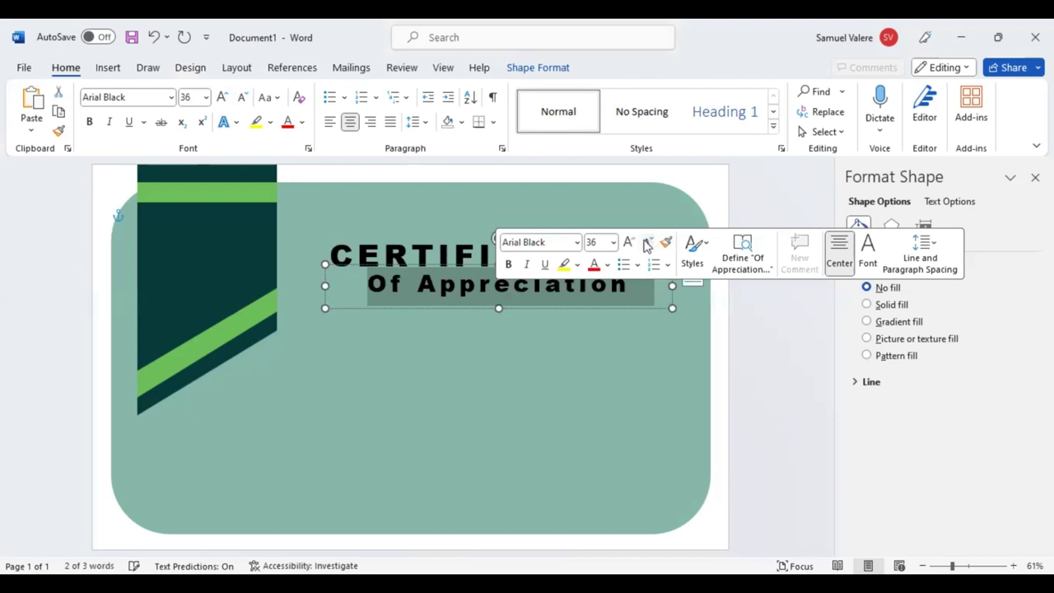
click(646, 244)
click(646, 243)
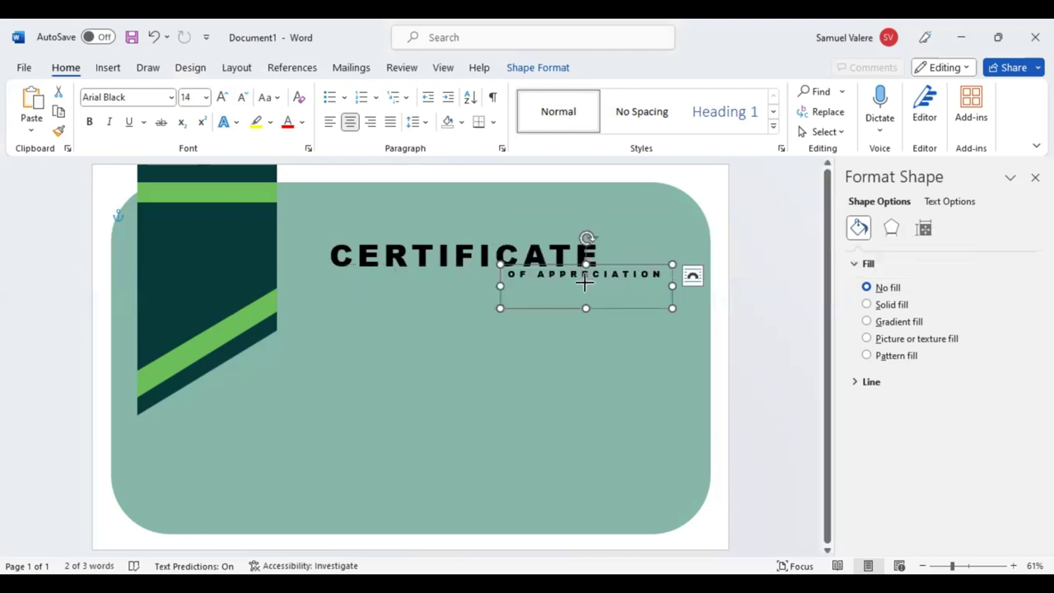
drag(585, 282, 601, 284)
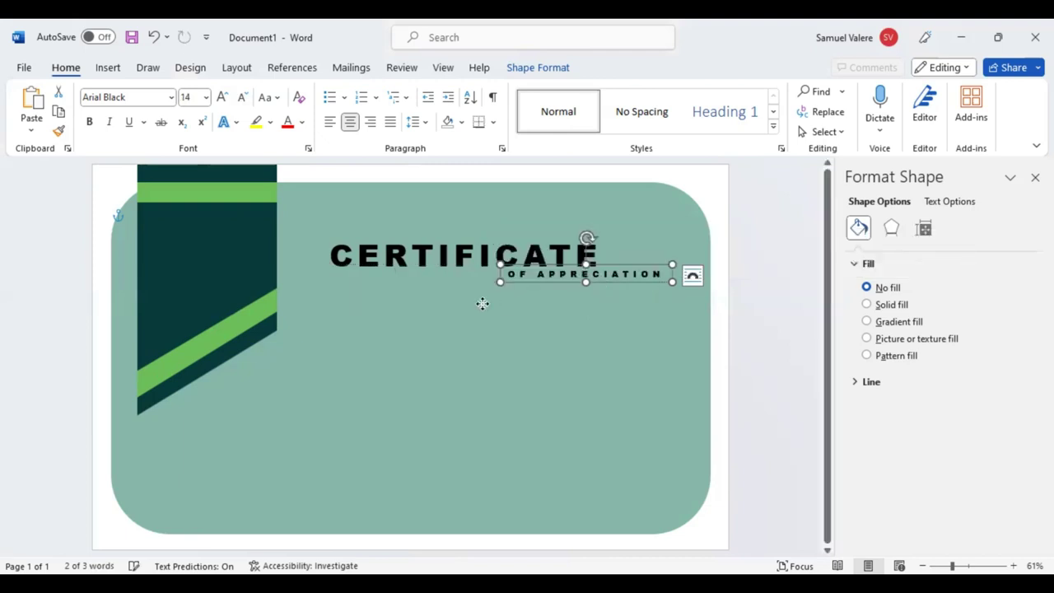
drag(483, 303, 477, 290)
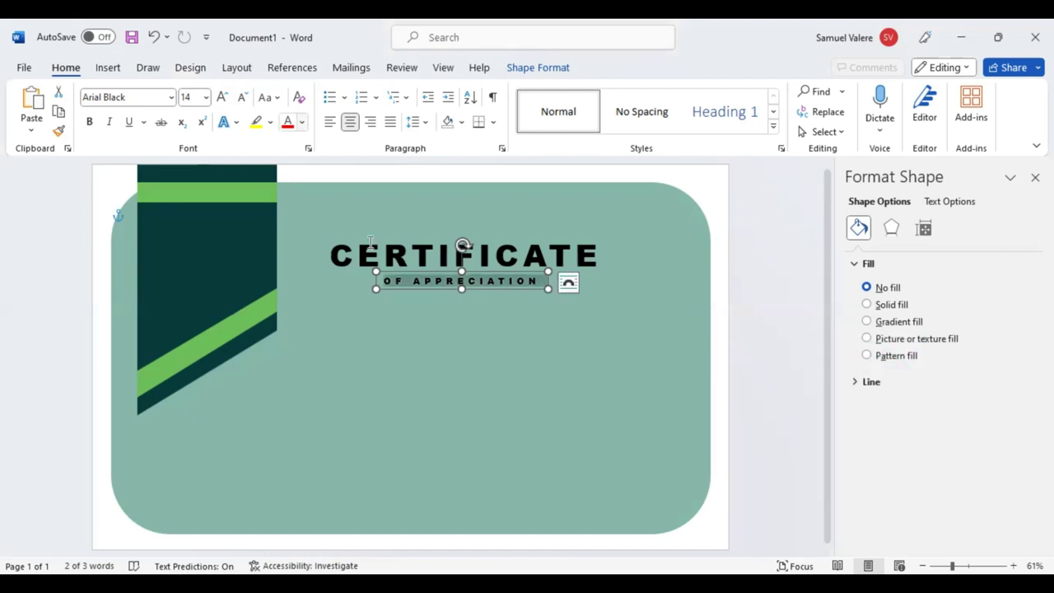
- Colour the CERTIFICATE heading green and Ctrl-drag a copy of OF APPRECIATION just below
click(302, 122)
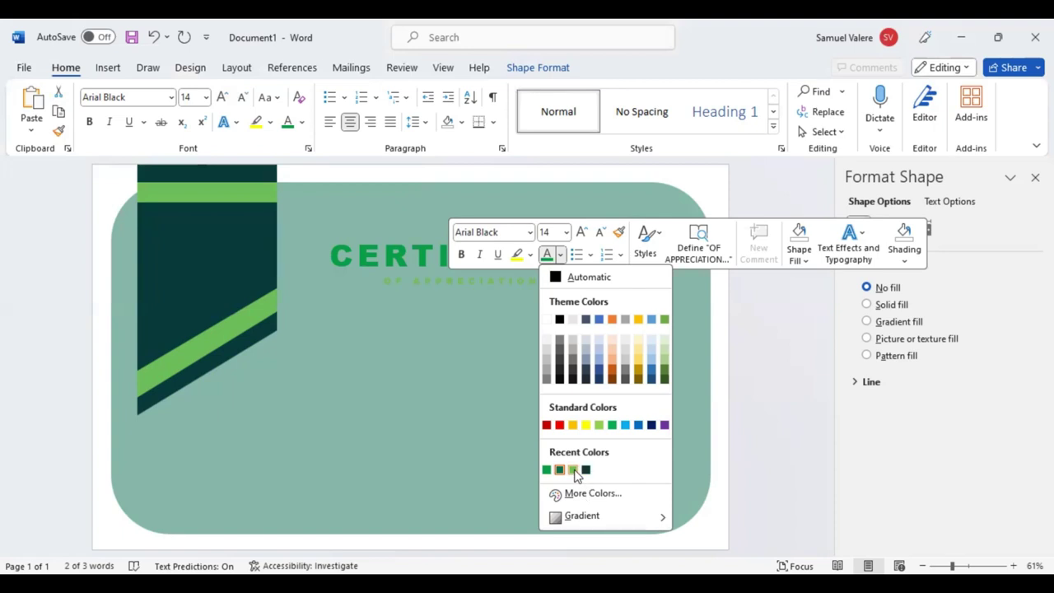
click(470, 295)
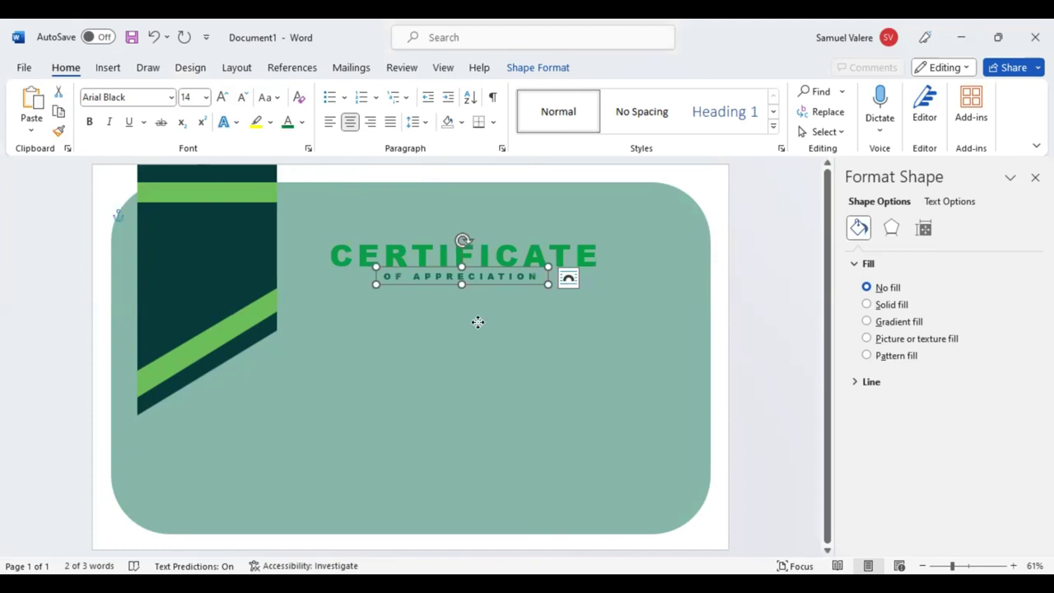
ctrl+drag(477, 276, 477, 311)
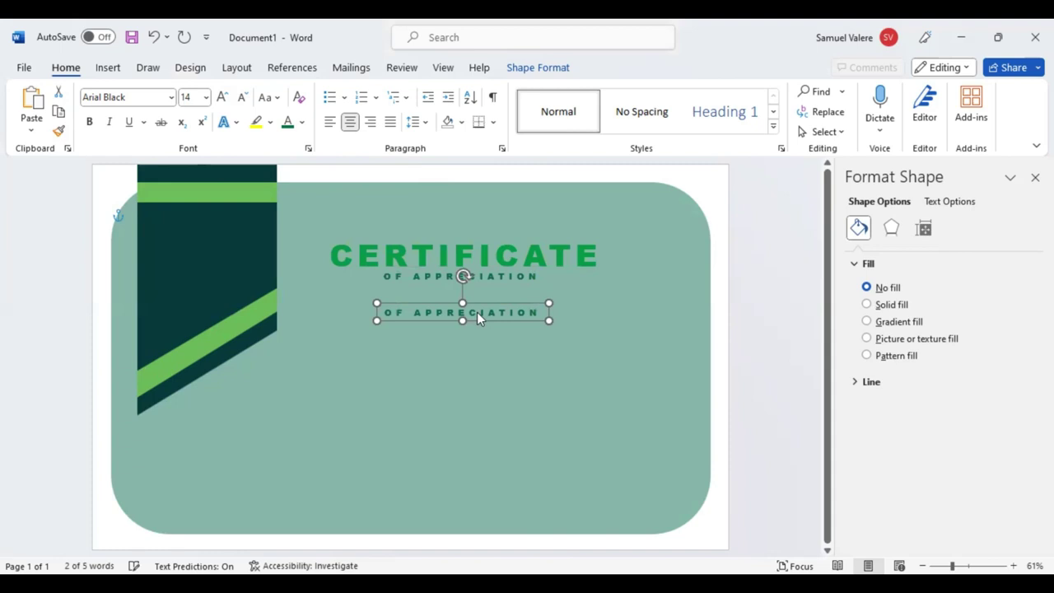
- Retype the copied line as 'This Certificate Is Wonderfully Presented To' and shrink it to 10 pt
text(This Certific)
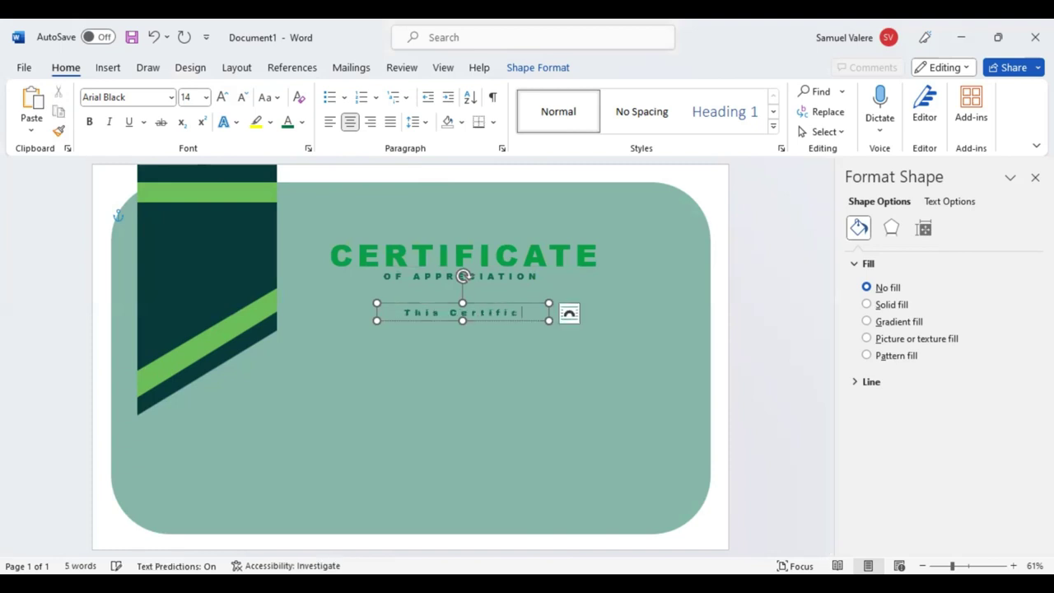
text(ate Is)
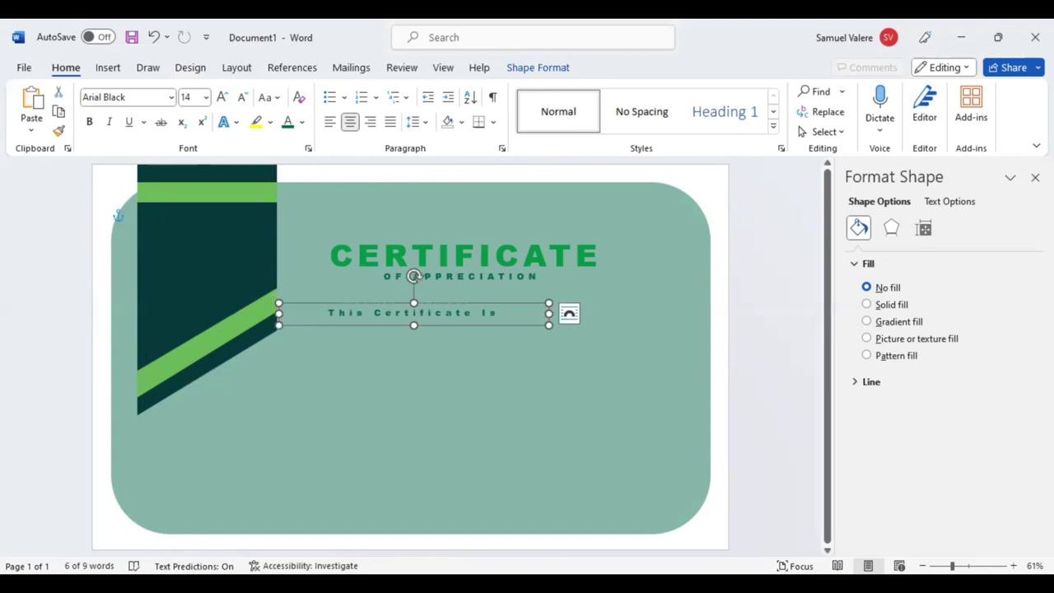
text(Wonderfully Presented)
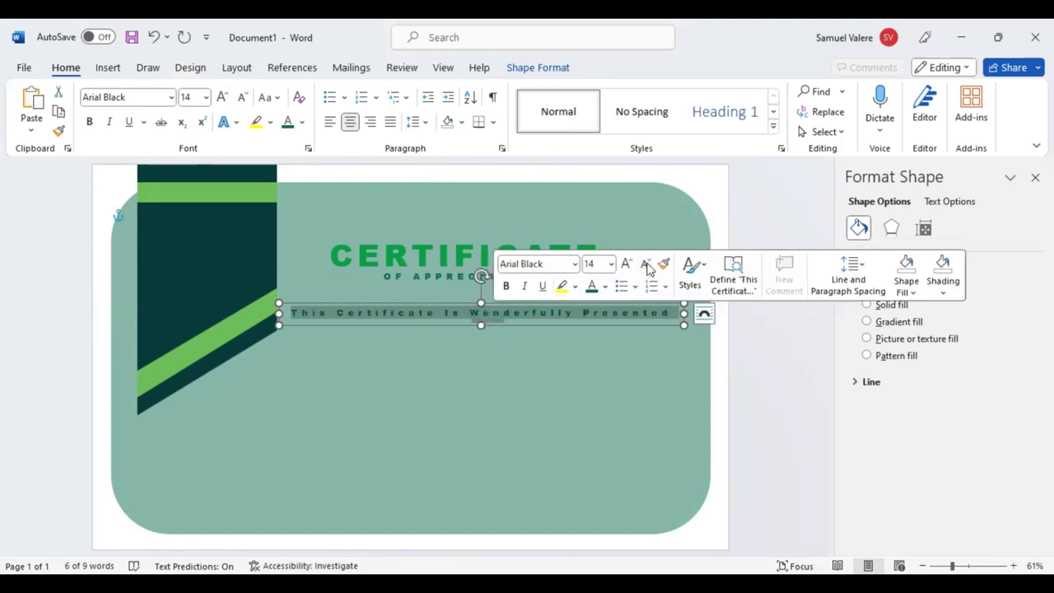
click(647, 265)
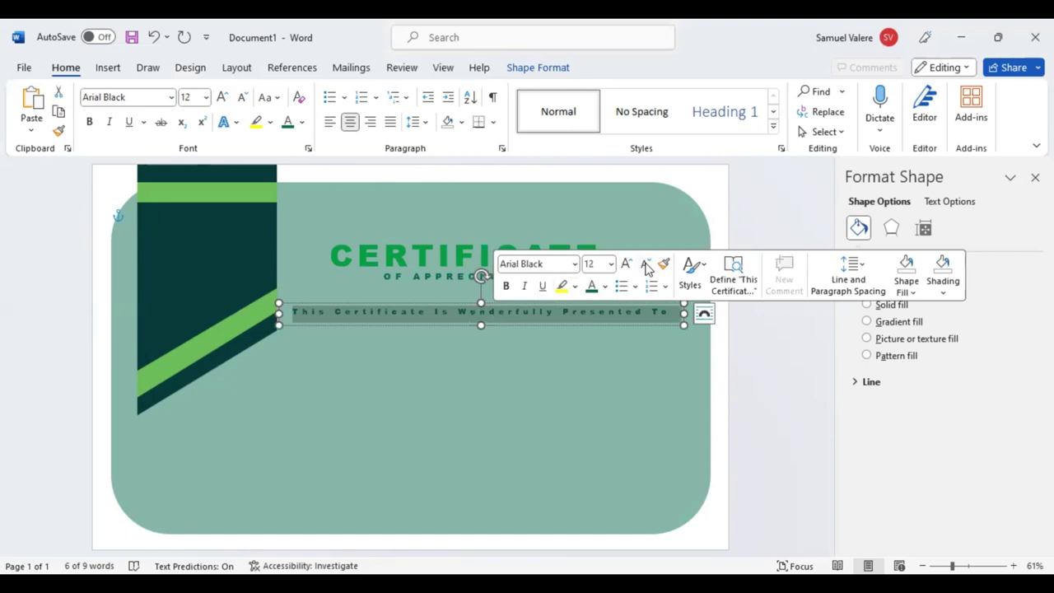
click(245, 97)
click(245, 97)
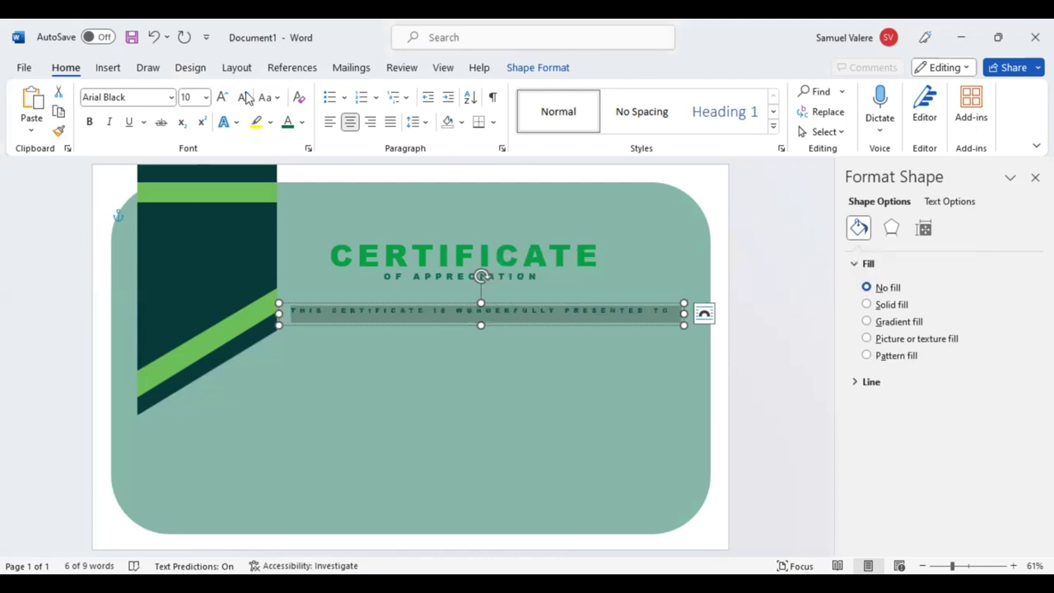
- Widen the line's box to span under the title and select the whole box
click(480, 319)
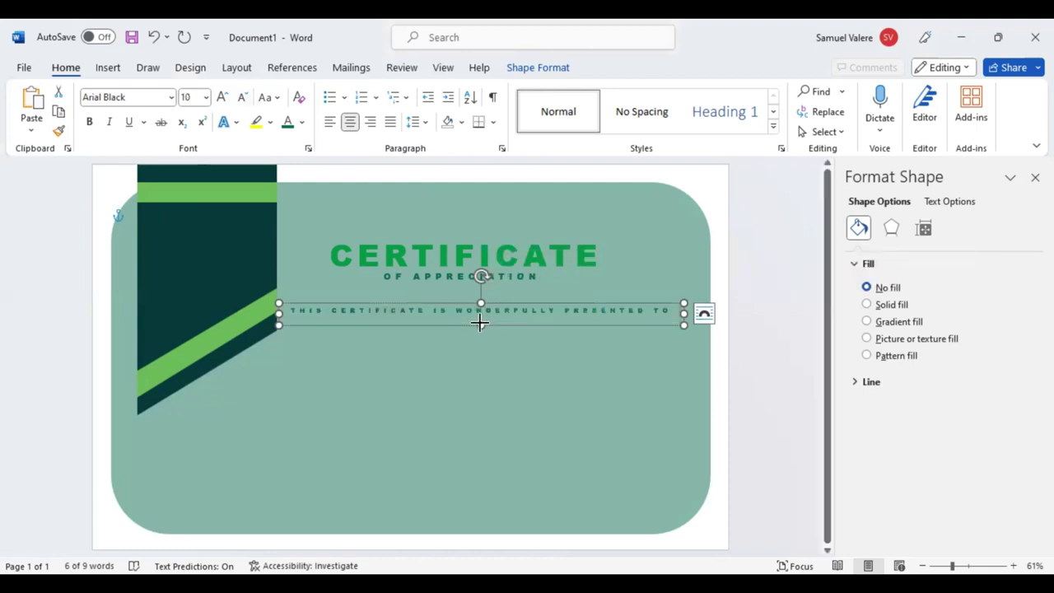
drag(480, 319, 490, 316)
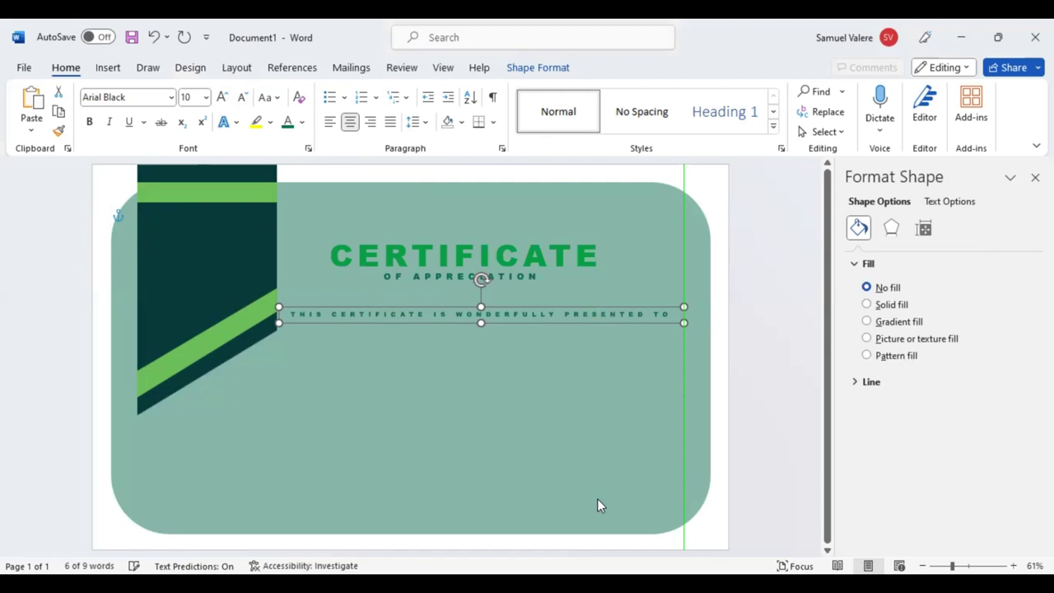
key(ctrl+])
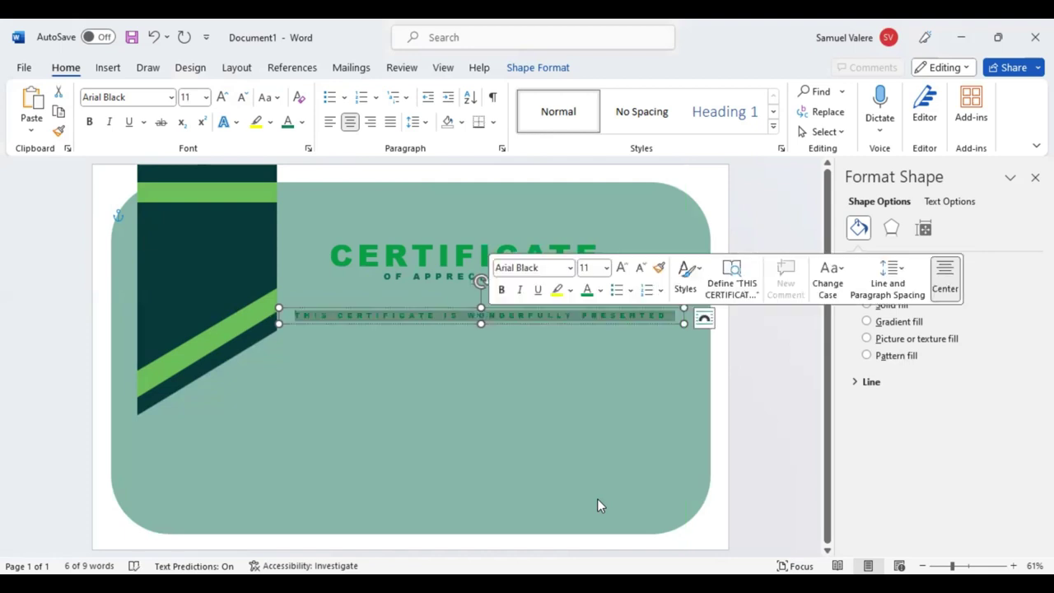
key(Escape)
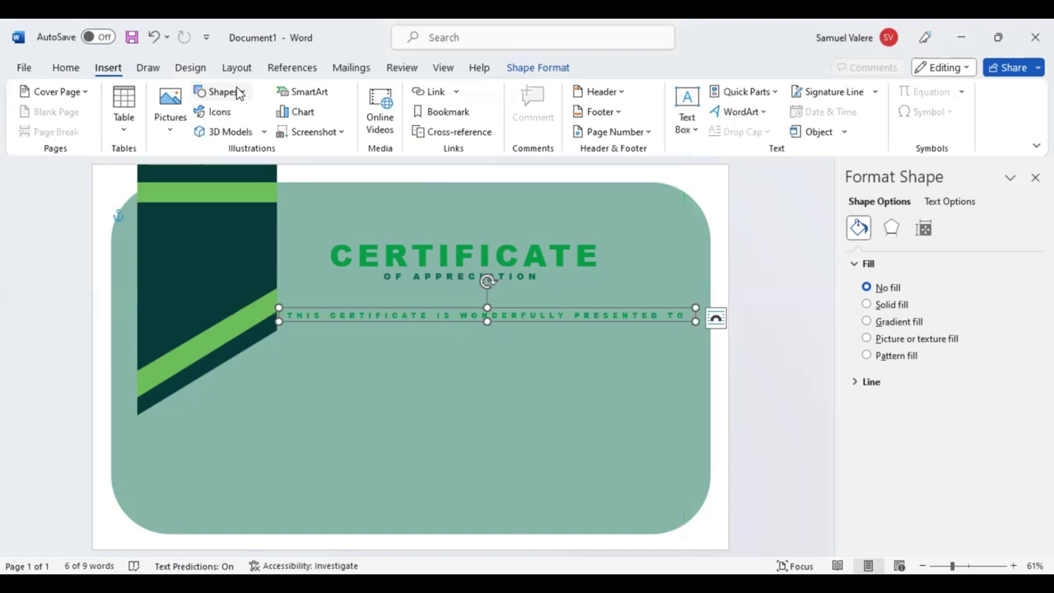
- Draw a text box, type the recipient's name, centre it and set Edwardian Script ITC
drag(342, 344, 597, 406)
text(Name)
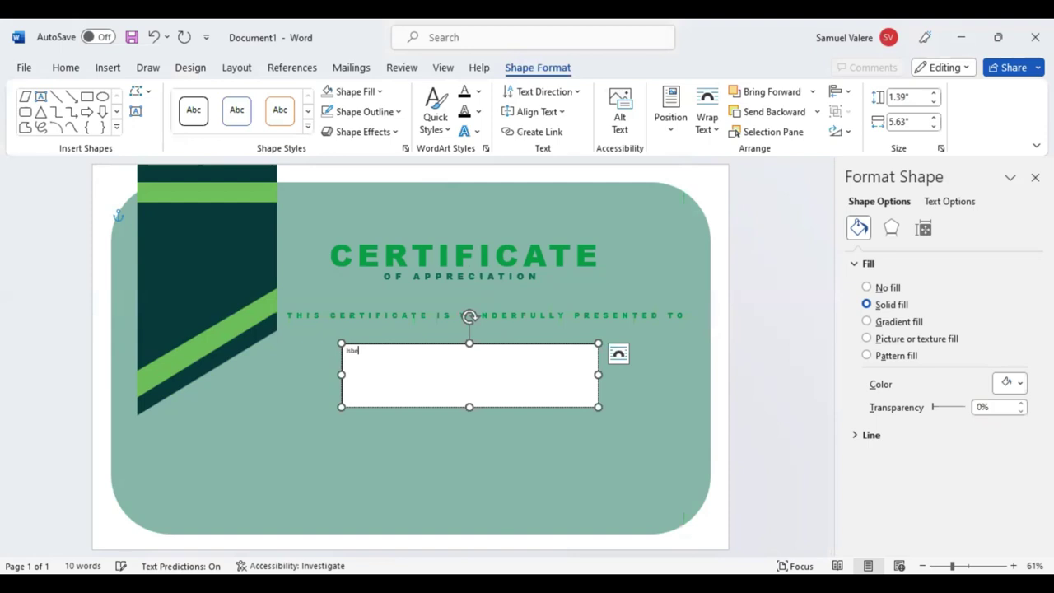
text(rson M)
text(ilnor)
key(ctrl+a)
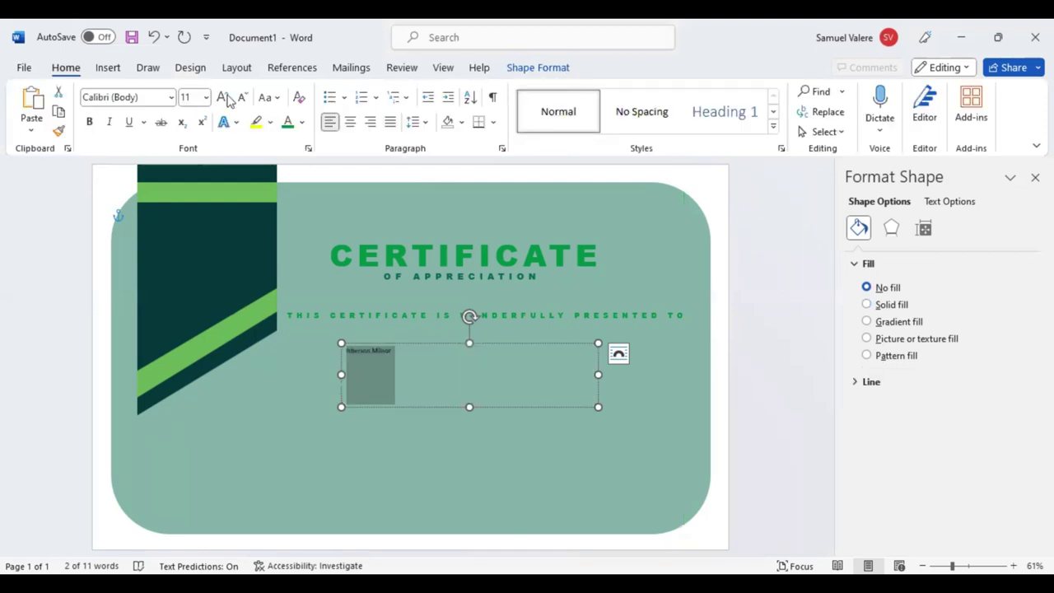
click(350, 122)
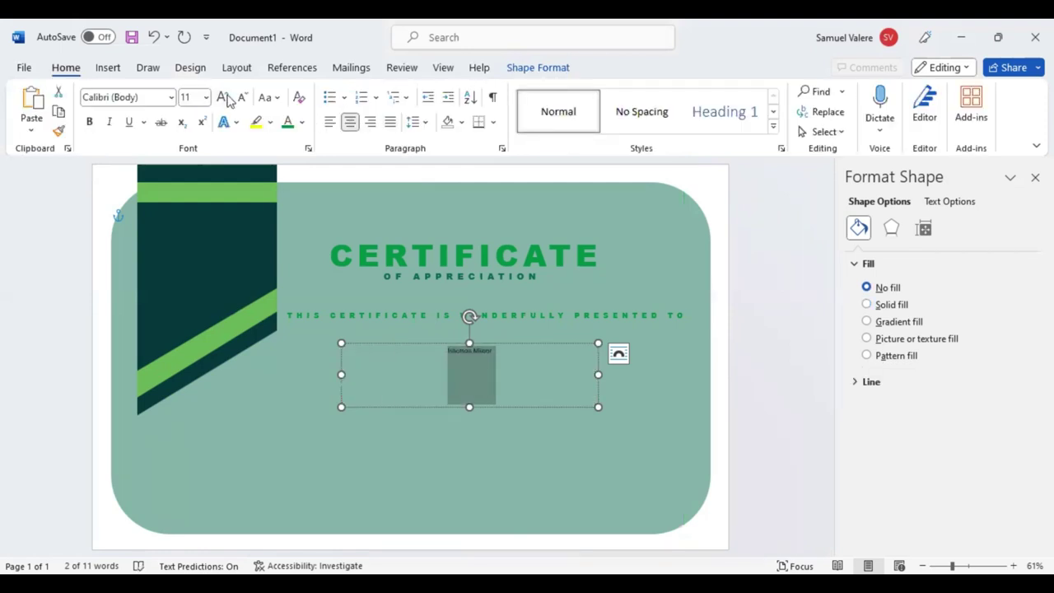
click(134, 97)
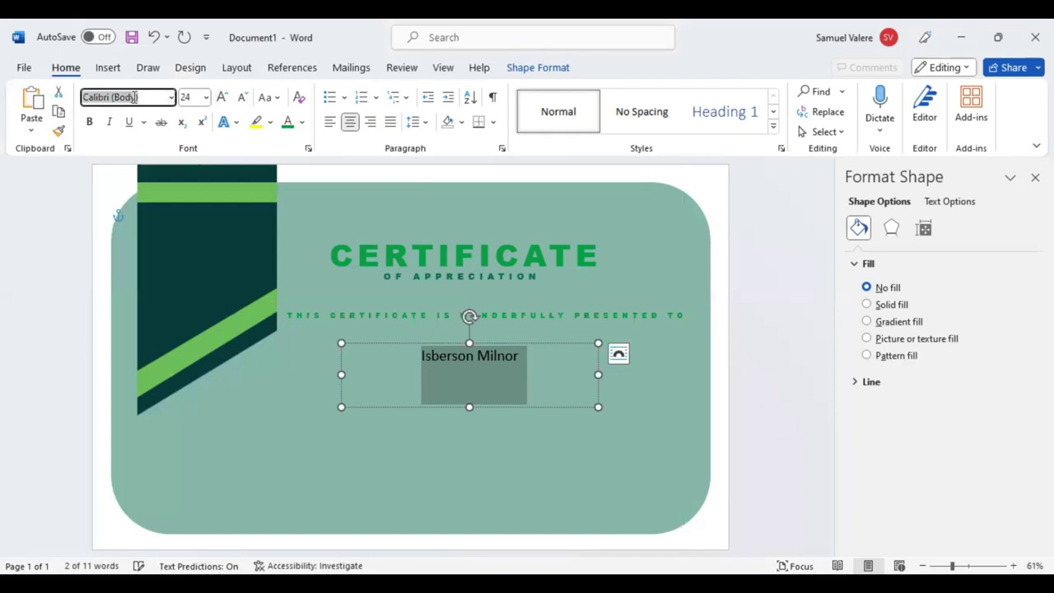
text(Edwardian Script ITC)
key(Return)
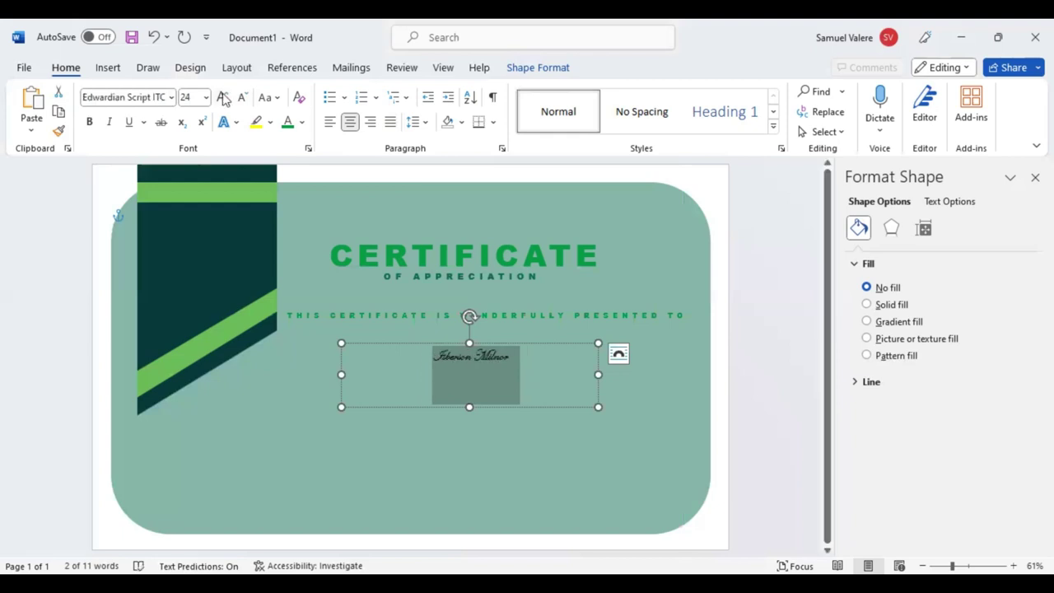
- Grow the name to 110 pt, widen its box to fit, and nudge it up
click(224, 99)
click(224, 99)
click(224, 99)
click(224, 99)
click(224, 98)
click(224, 99)
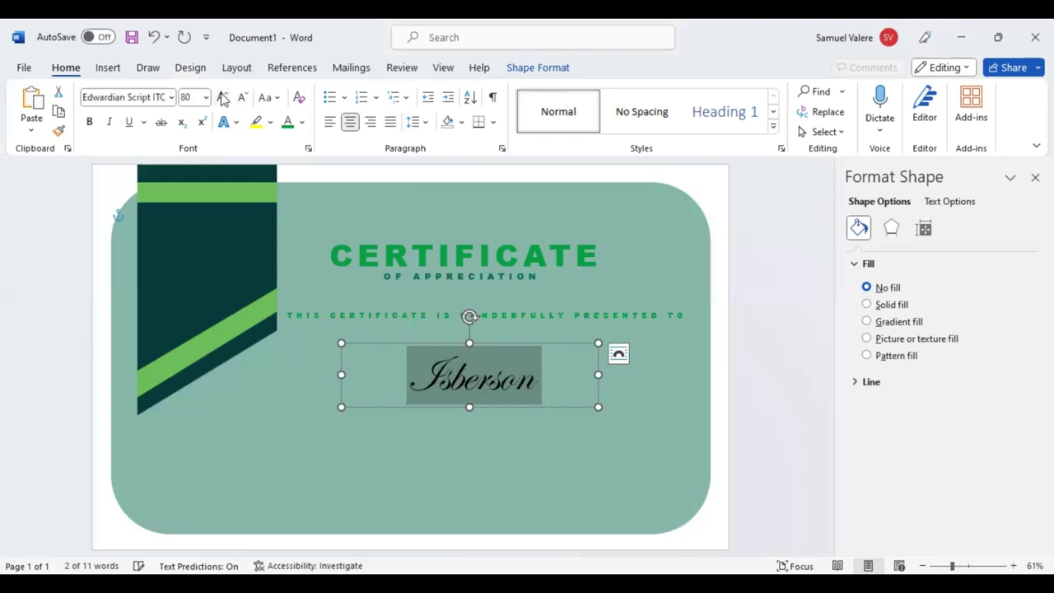
click(223, 99)
click(223, 99)
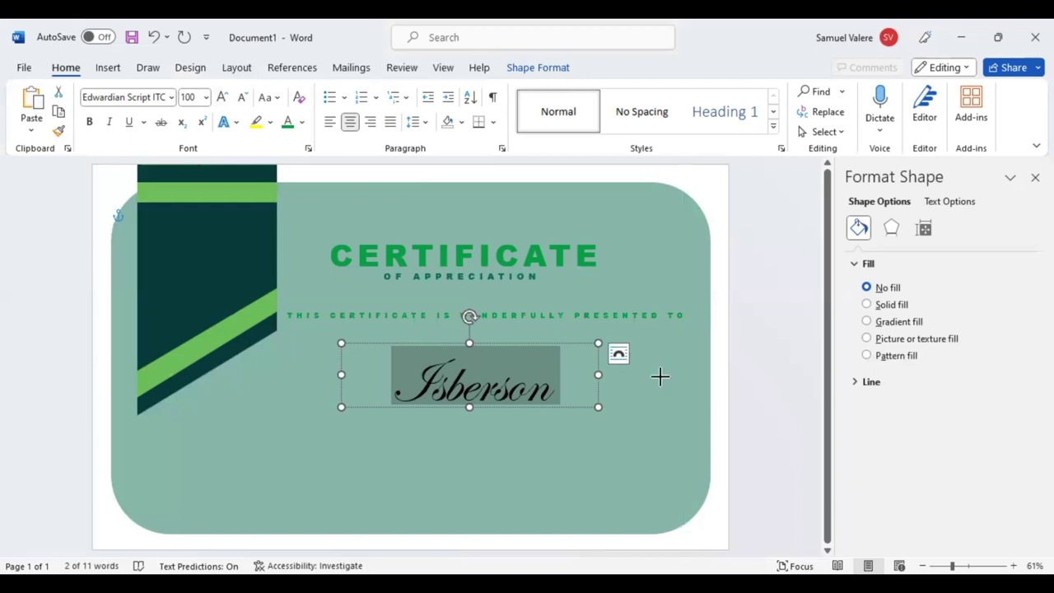
click(595, 338)
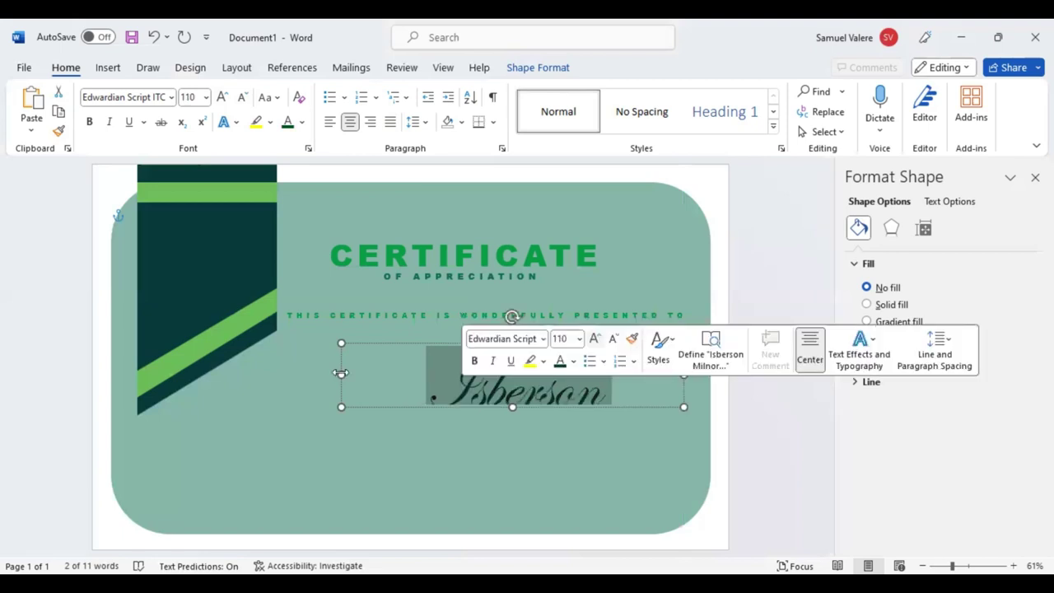
click(340, 373)
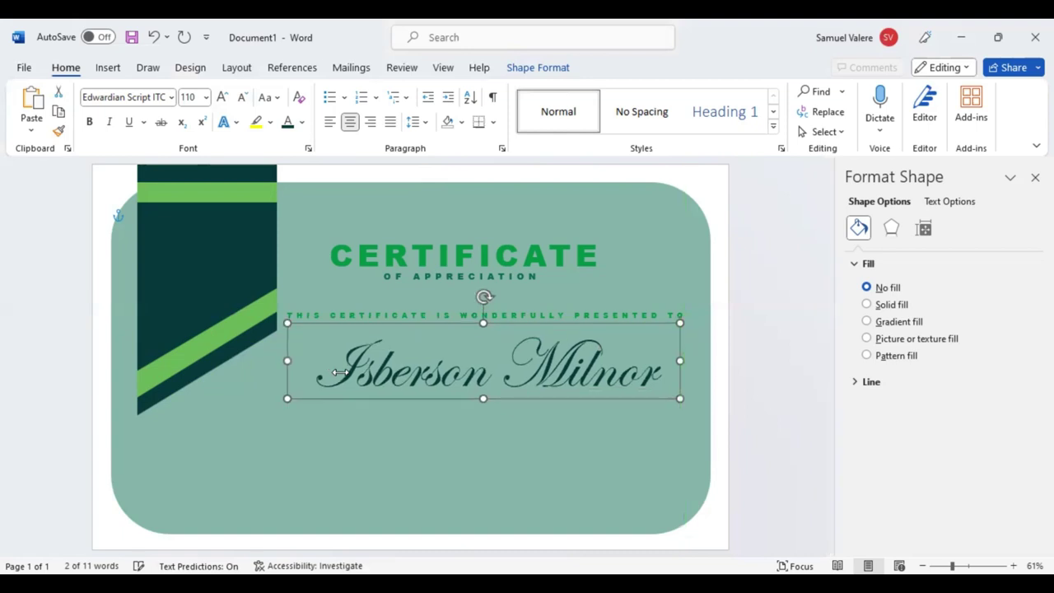
key(ctrl+Up)
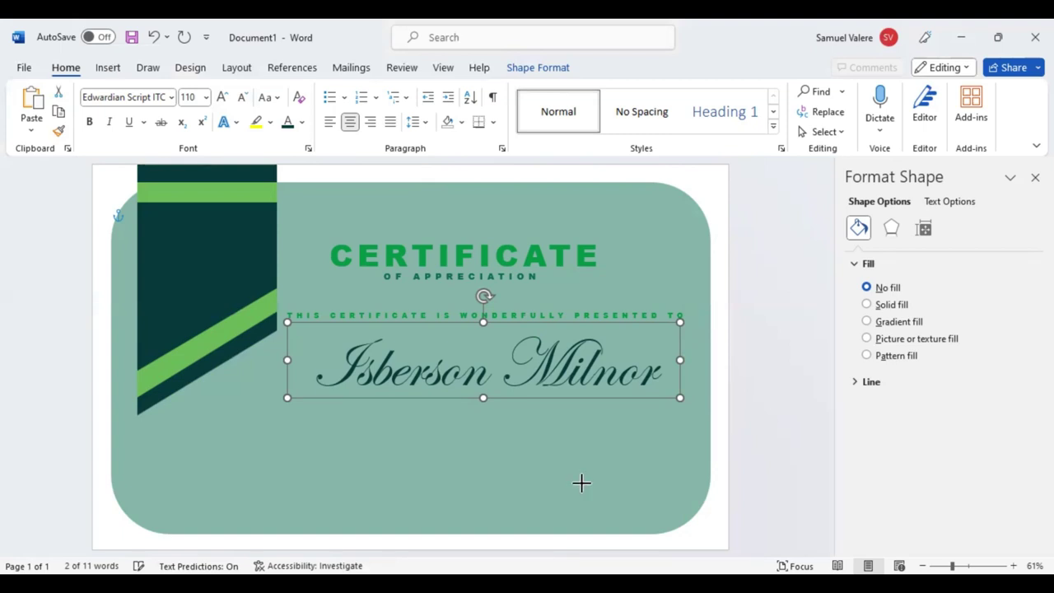
- Draw a text box below the name and paste the appreciation paragraph into it
drag(581, 482, 310, 409)
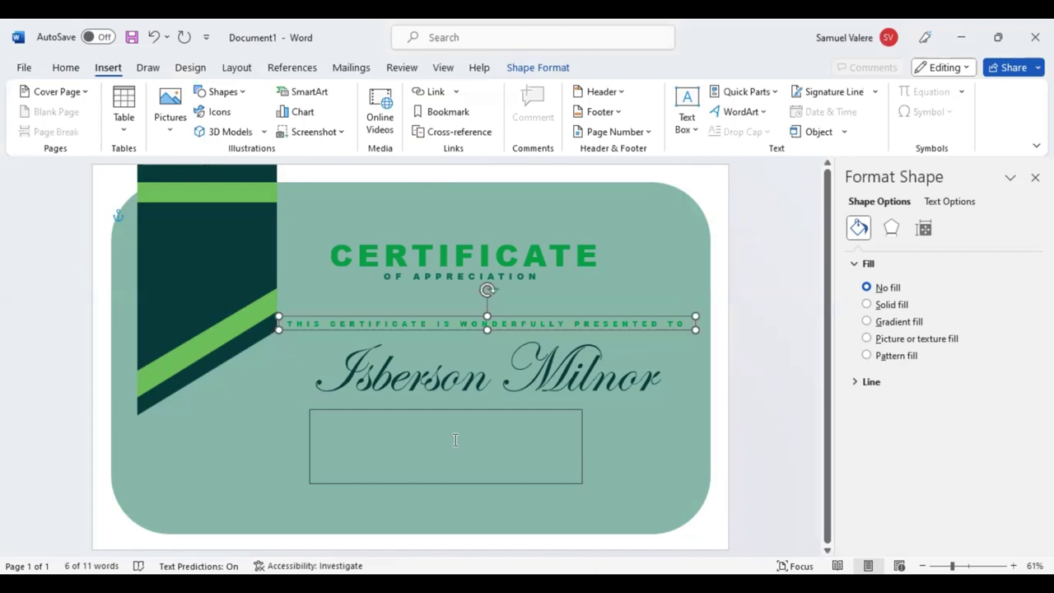
click(400, 409)
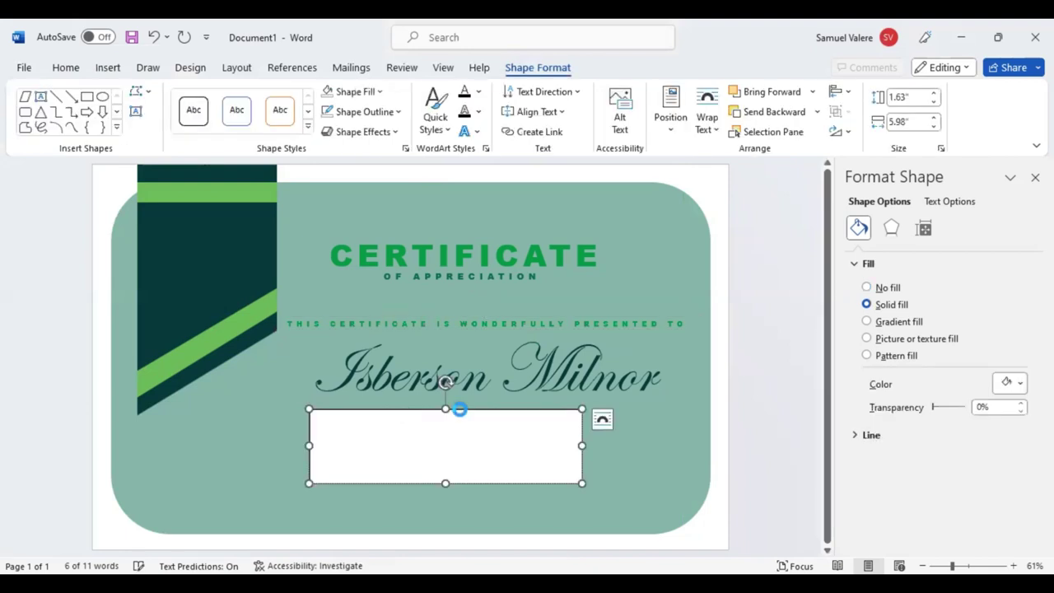
text(This certificate is a testament to your exceptional efforts and unwavering dedication. Your relentless pursuit of excellence, coupled with your innovative thinking, has raised the bar for all of us. Your contributions have not only improved our project but also inspired those around you.)
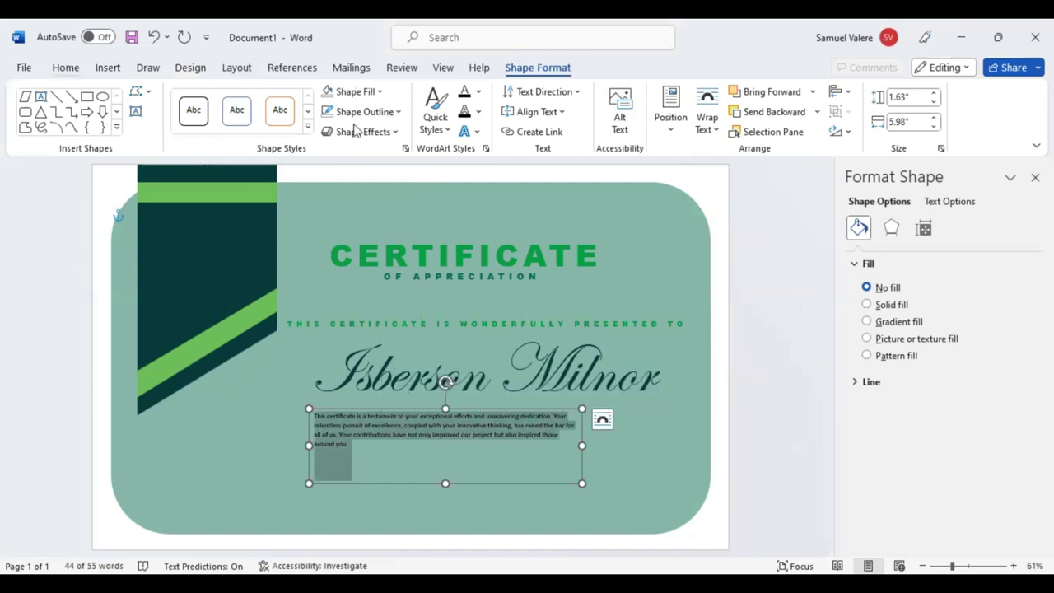
- Enlarge the paragraph to 16 pt and widen its box so it reflows
click(222, 98)
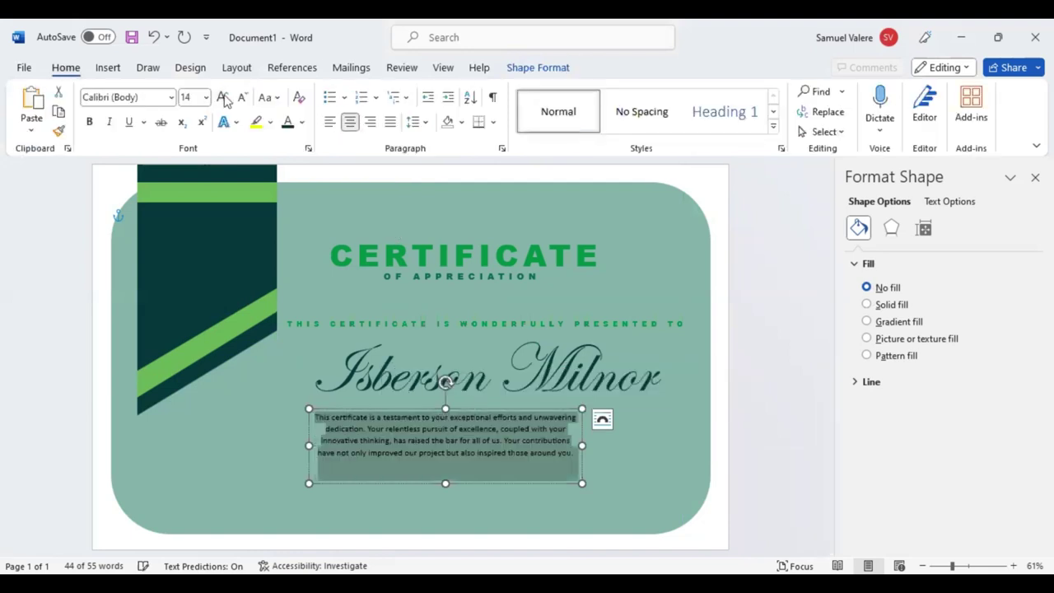
click(224, 97)
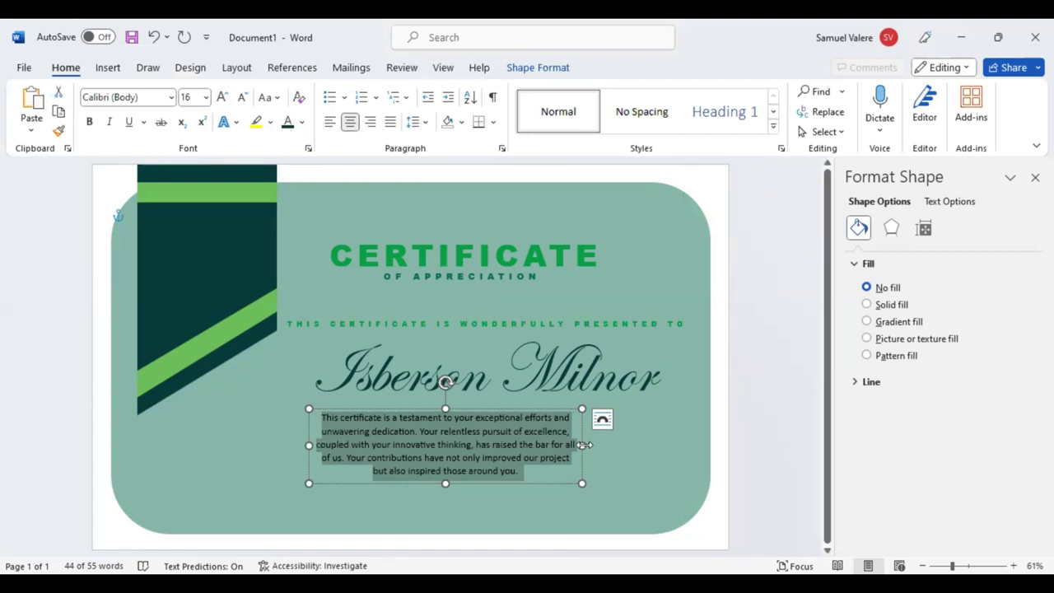
key(ctrl+y)
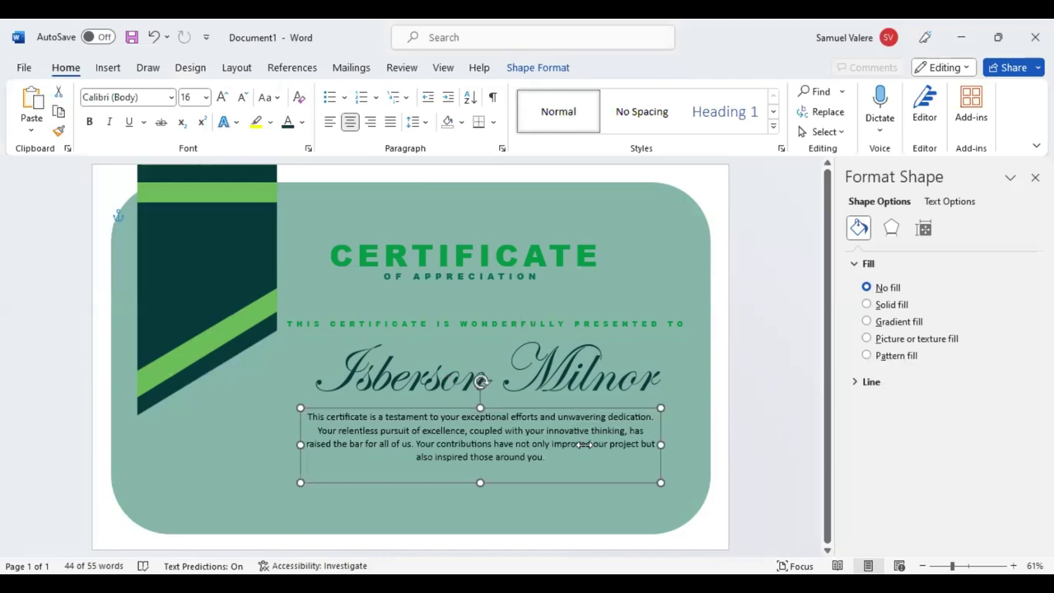
key(Right)
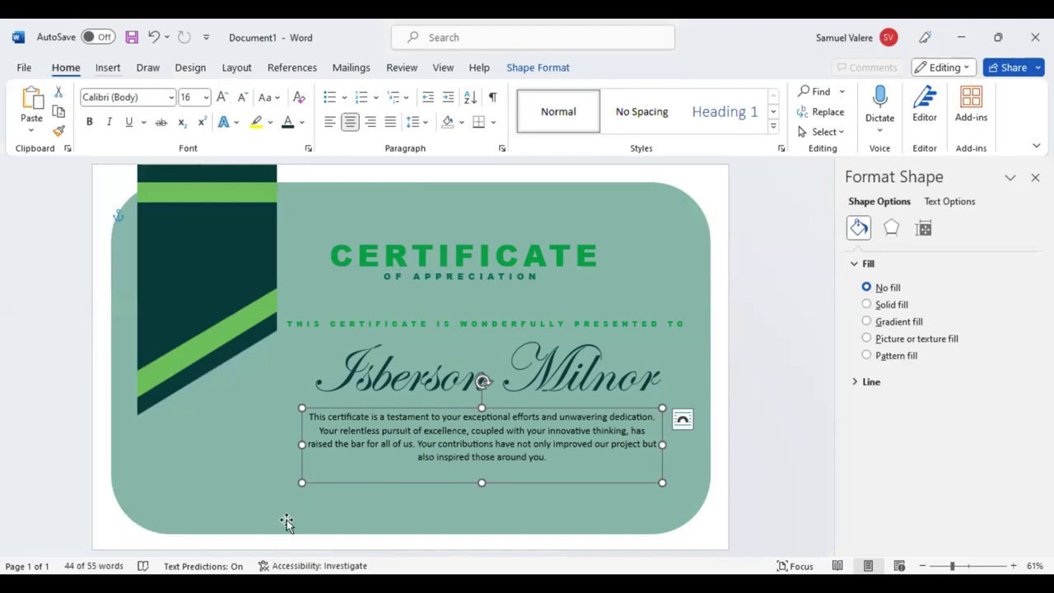
- Create a no-fill 'Signature' label in Arial Black, uppercase, centred and smaller
drag(307, 517, 237, 496)
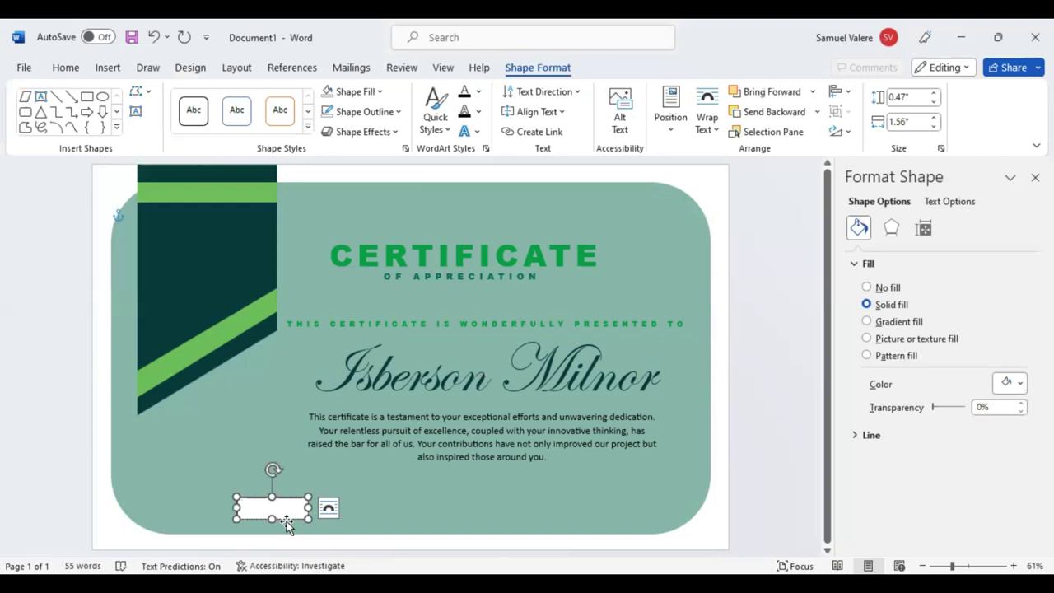
text(Sign)
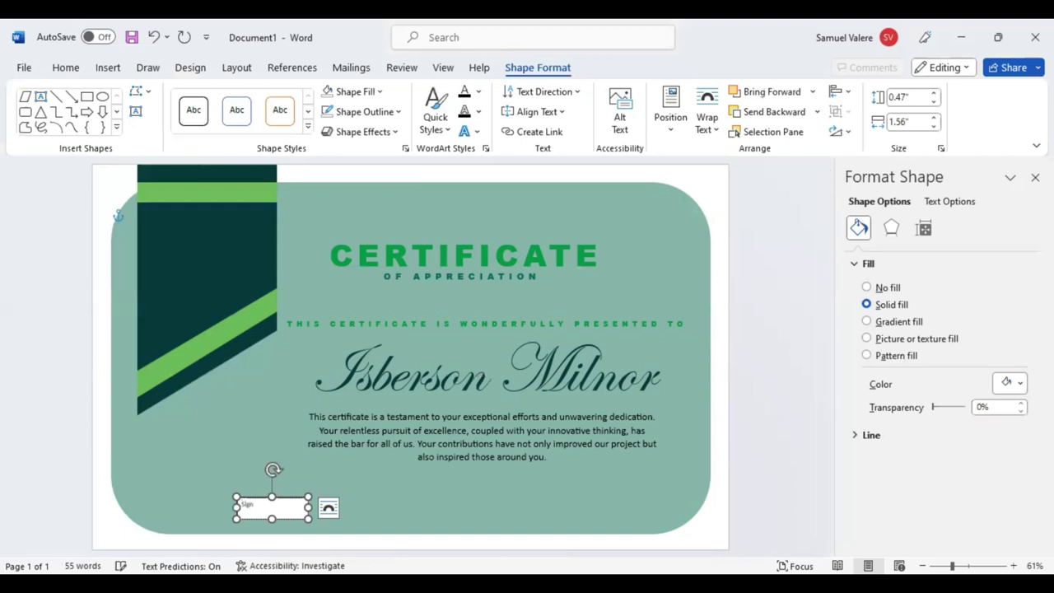
text(ature)
key(Escape)
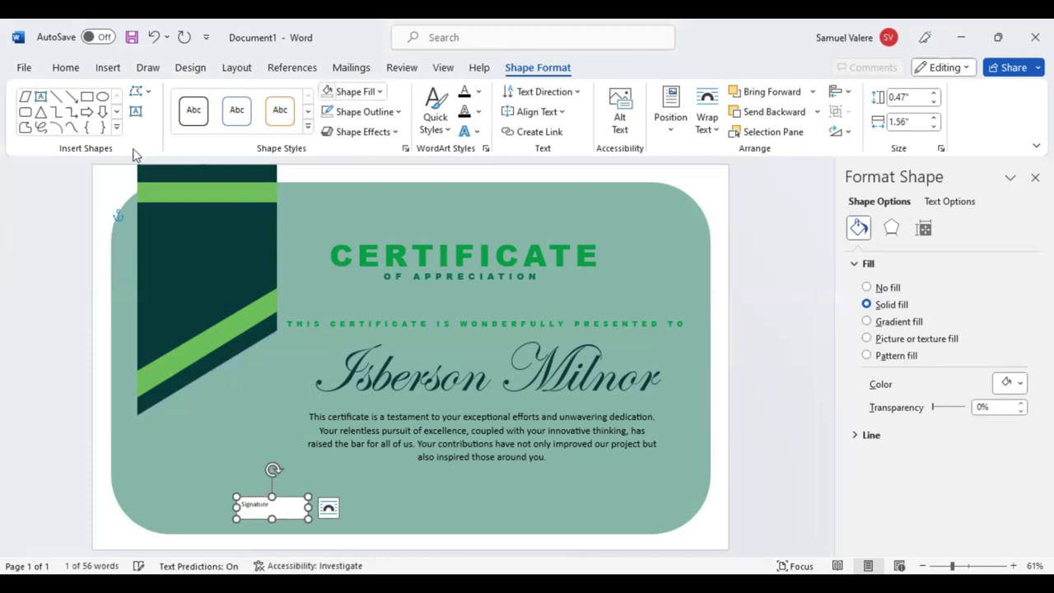
click(866, 287)
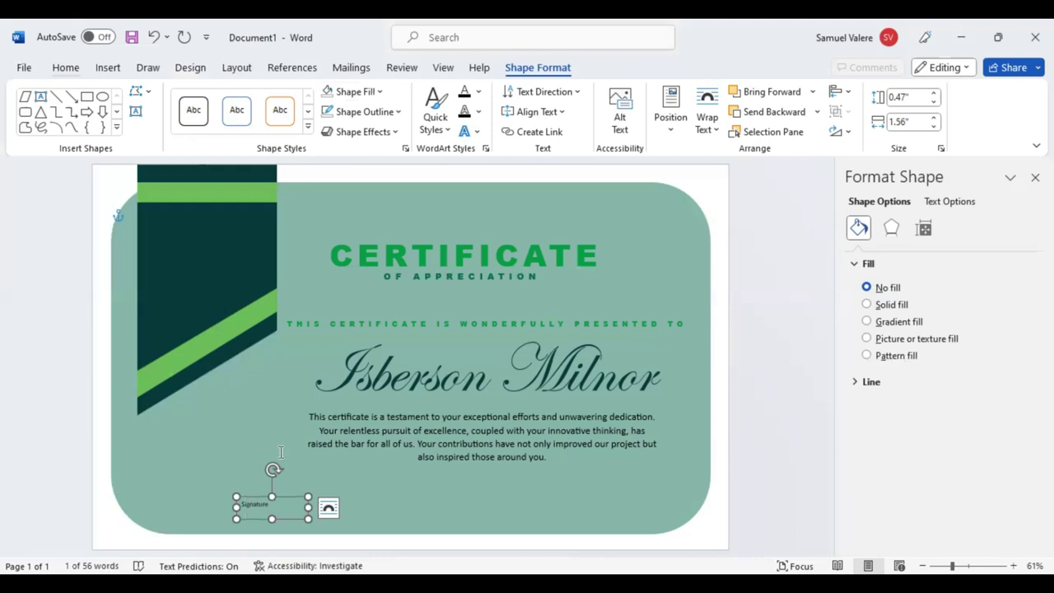
key(ctrl+a)
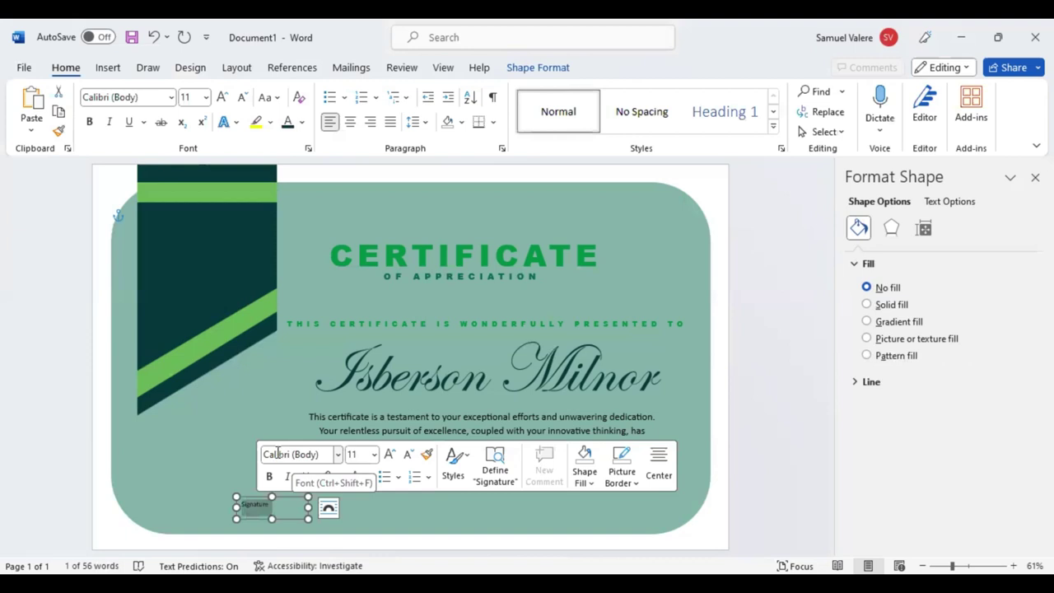
text(Arial Black)
key(Return)
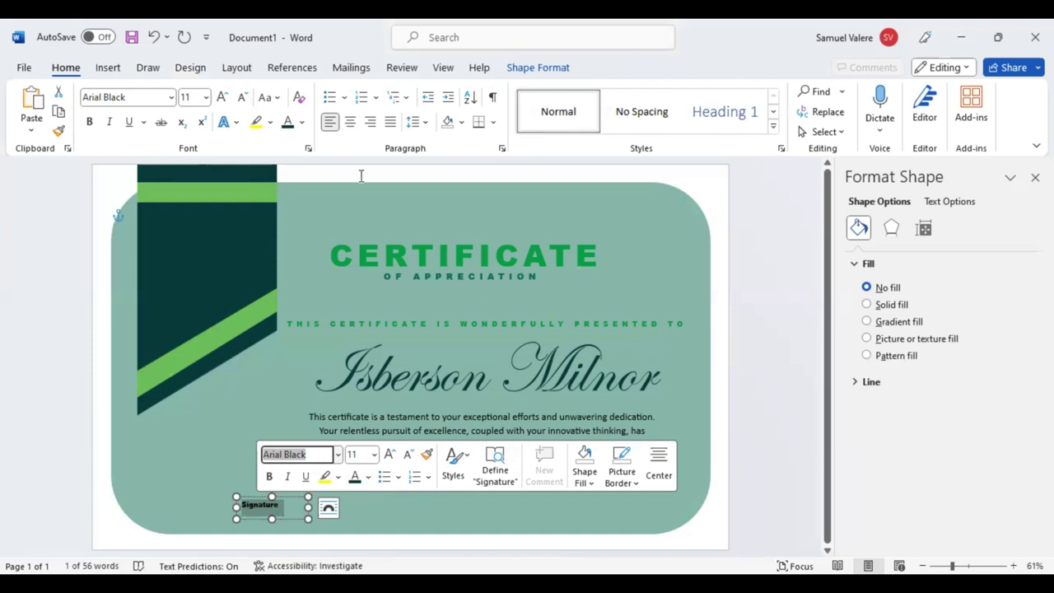
key(ctrl+y)
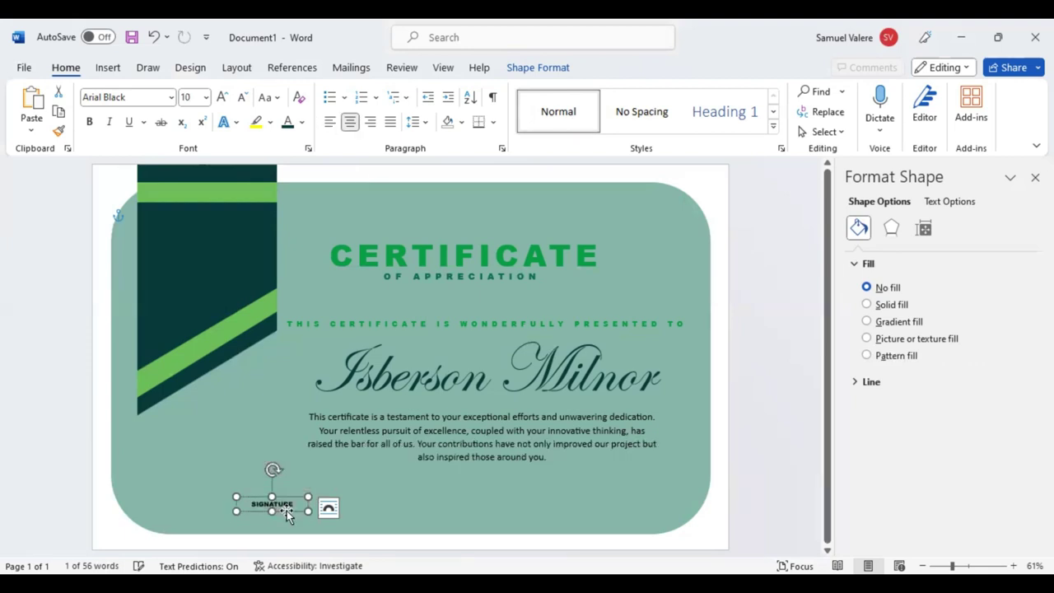
- Move the SIGNATURE label to the bottom left and place a copy at bottom right
mouse_move(186, 511)
mouse_down()
mouse_move(228, 520)
mouse_move(226, 530)
mouse_up()
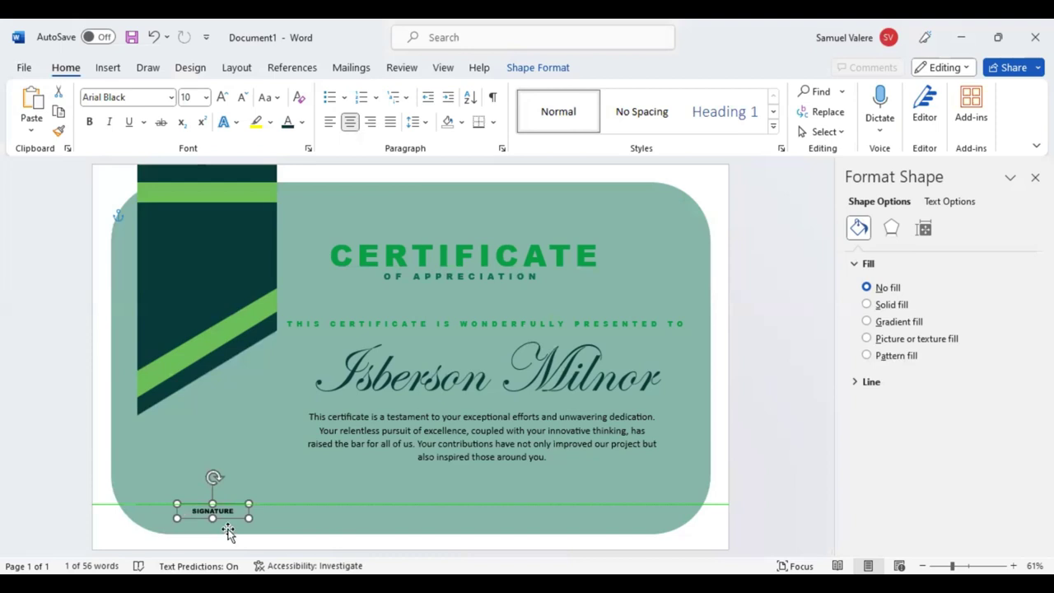
drag(228, 533, 227, 532)
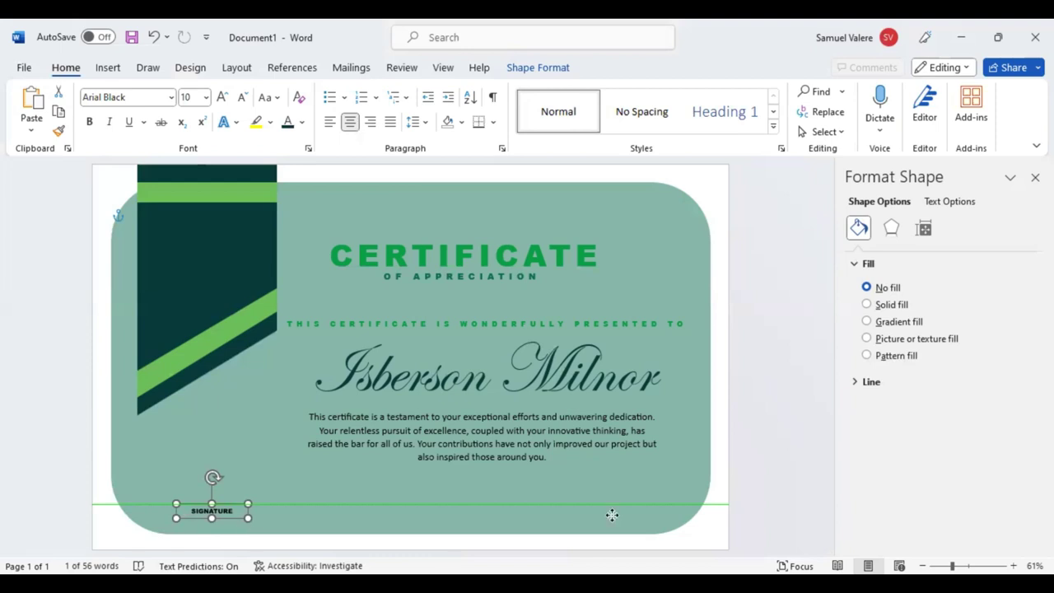
drag(612, 514, 629, 516)
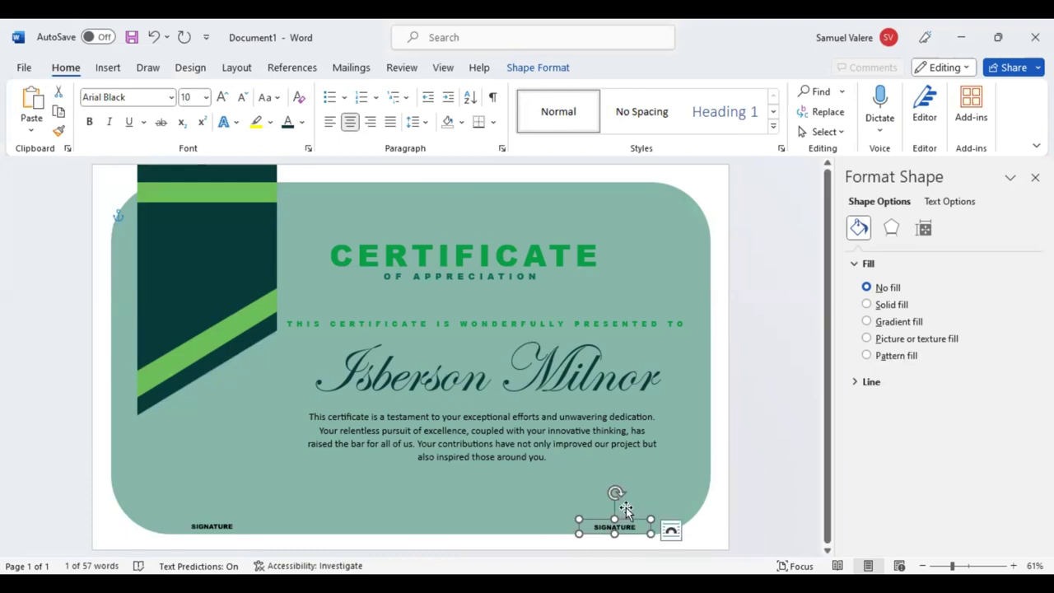
- Align both SIGNATURE labels level and evenly near the bottom corners
key(Left)
key(Left)
key(Left)
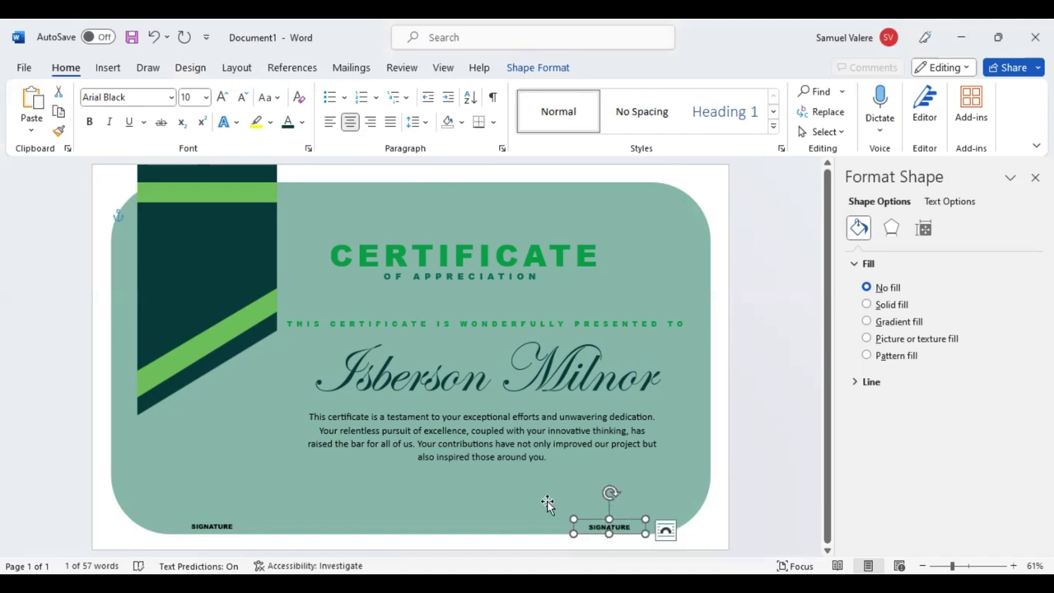
key(ctrl+Right)
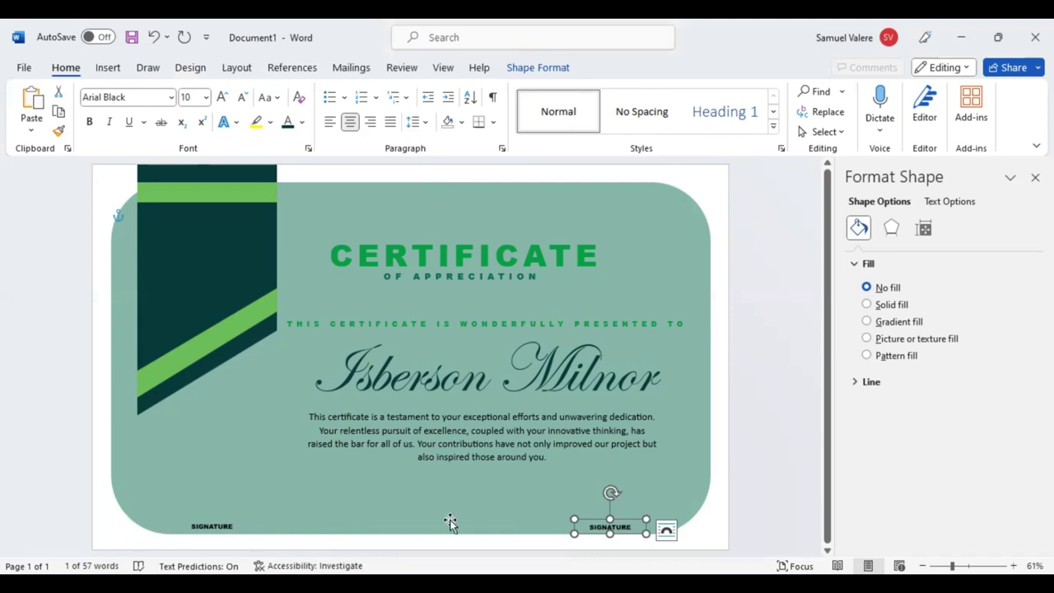
key(ctrl+Left)
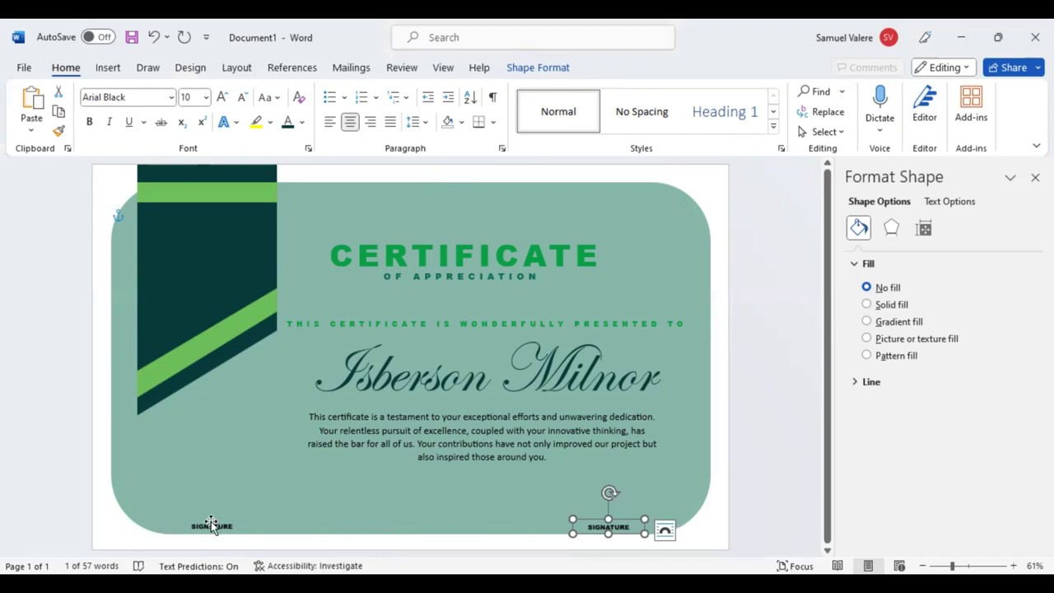
drag(222, 520, 307, 517)
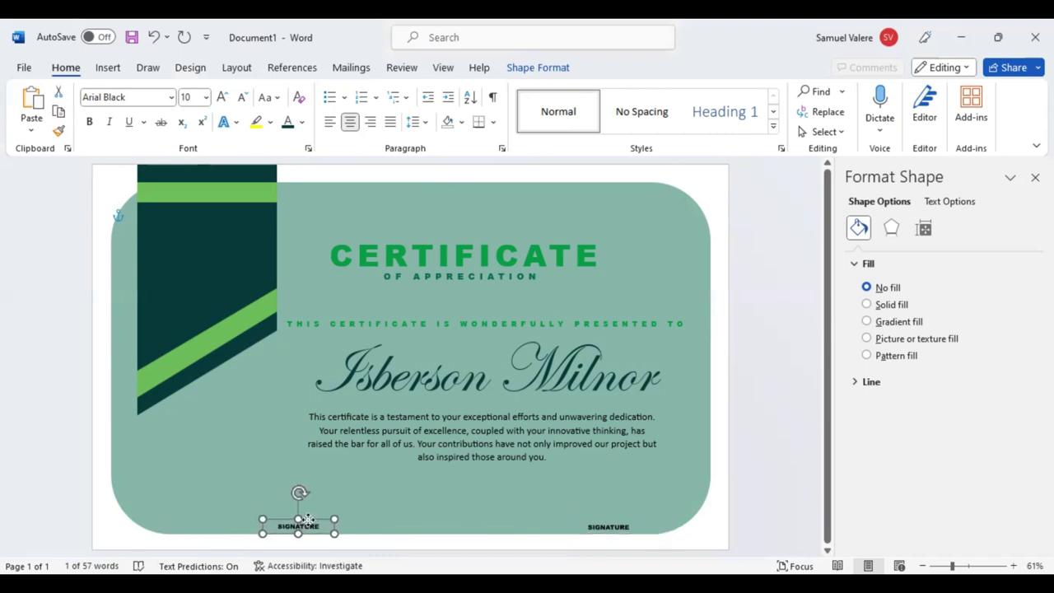
mouse_move(307, 519)
mouse_down()
mouse_move(344, 519)
mouse_move(308, 518)
mouse_up()
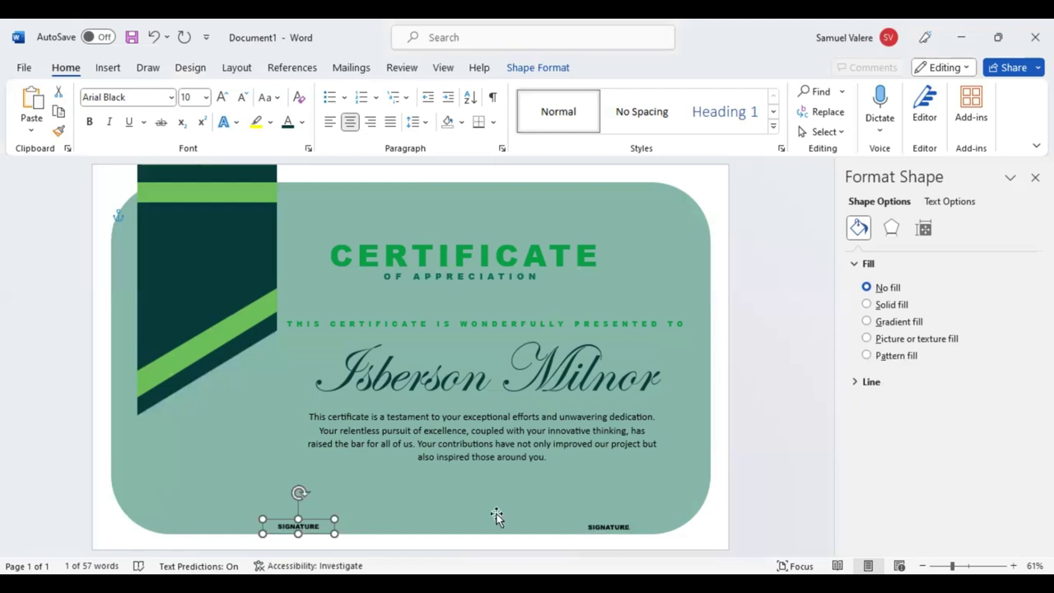
- Choose the straight Line shape from Insert > Shapes
click(107, 67)
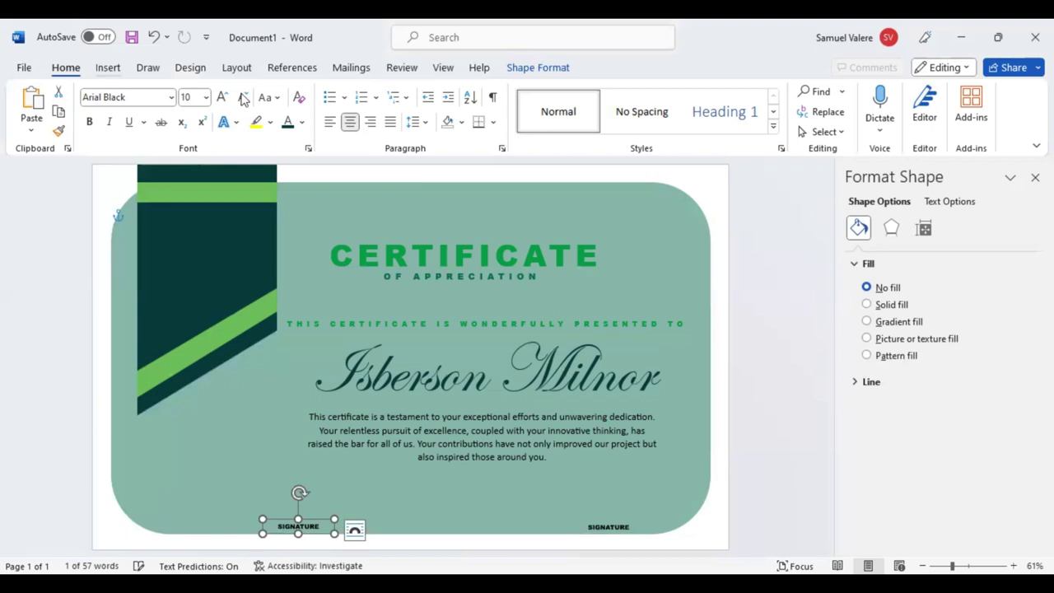
click(242, 92)
click(215, 125)
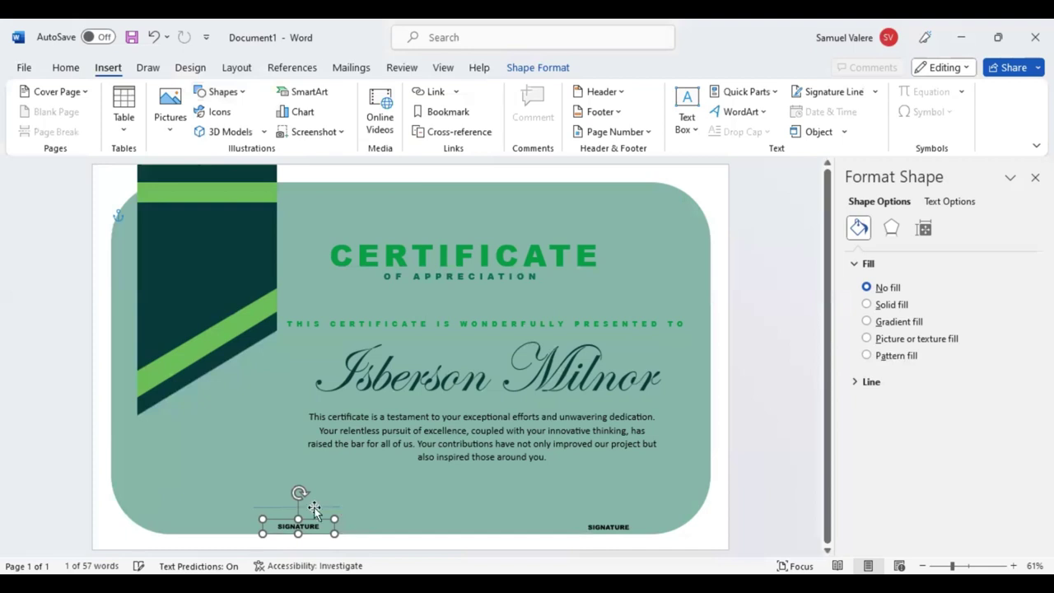
- Position a thin line above the left SIGNATURE label and paste a copy above the right one
click(314, 511)
drag(317, 514, 315, 519)
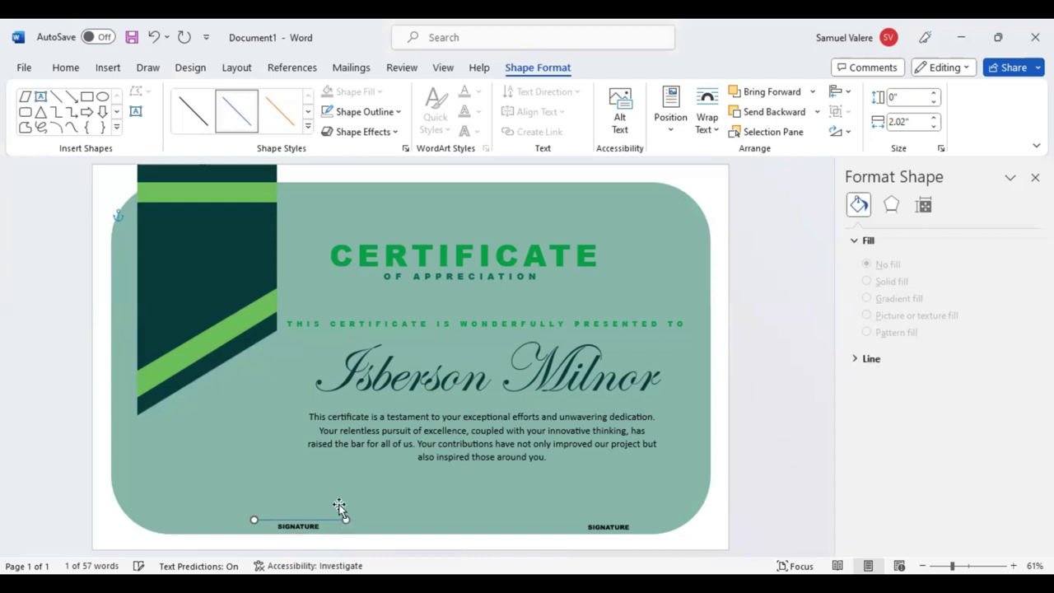
key(ctrl+v)
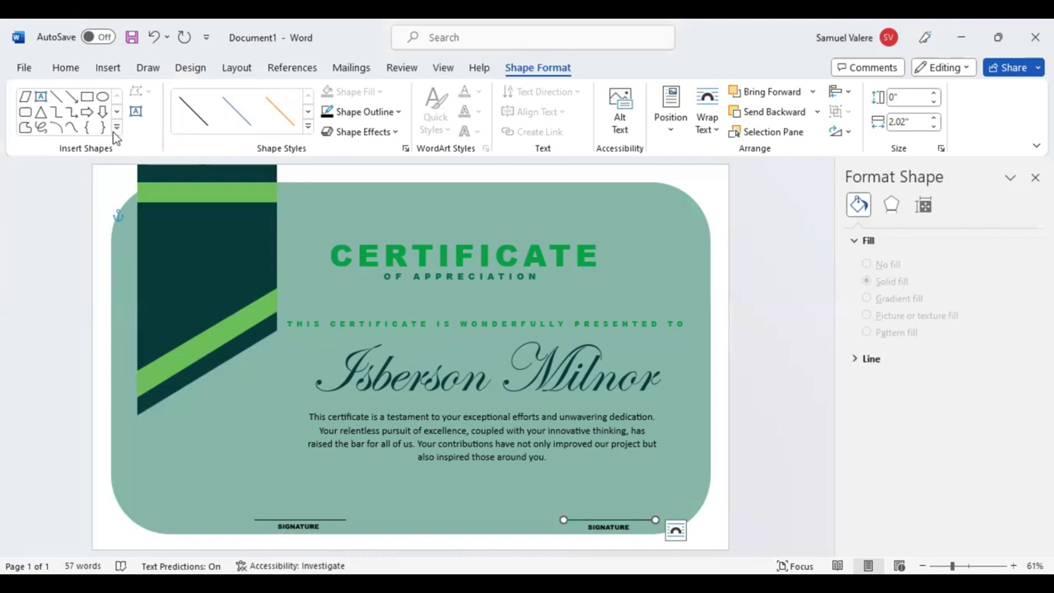
click(116, 129)
scroll(110, 438, down, 1)
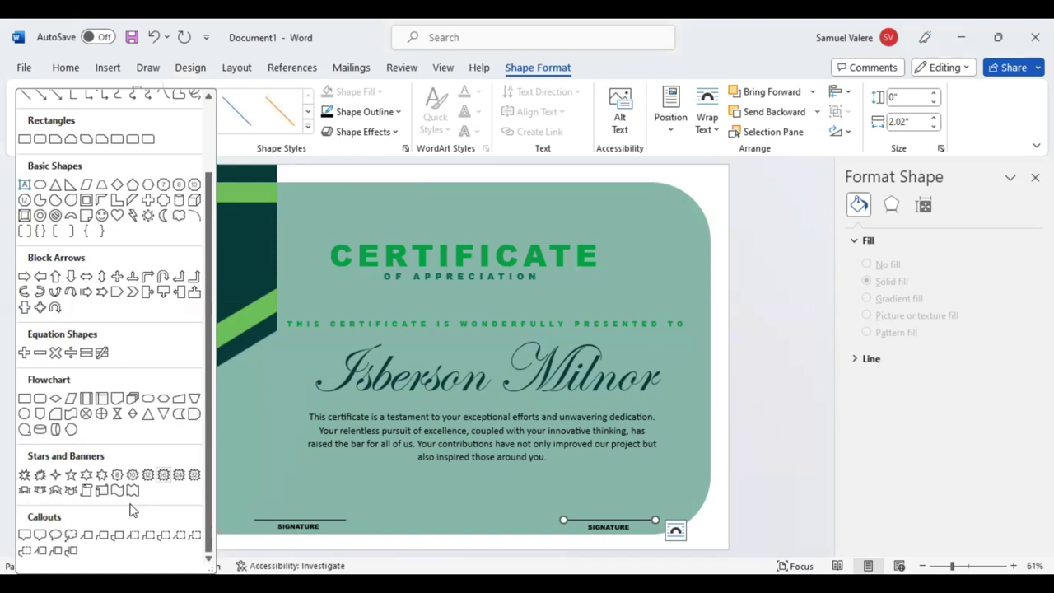
- Insert a yellow 16-point star seal on the dark ribbon and nudge it slightly lower
click(209, 262)
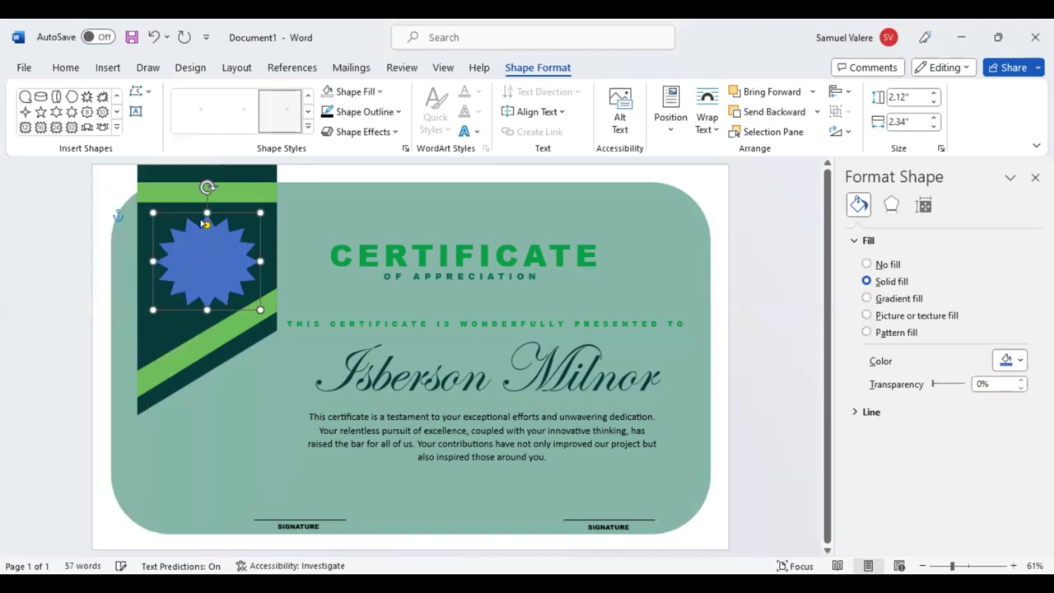
drag(205, 223, 201, 219)
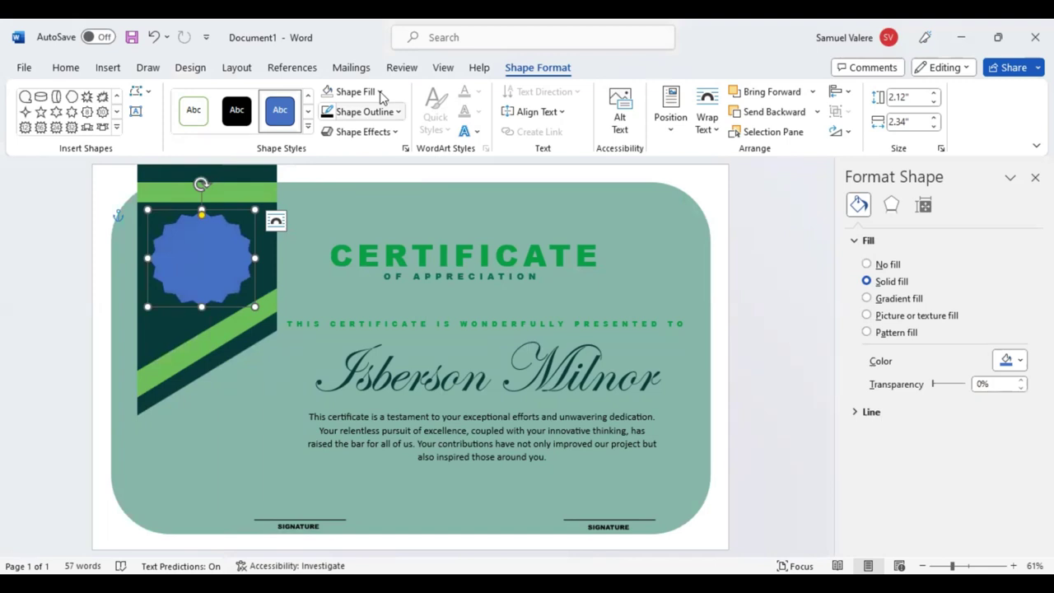
key(ctrl+z)
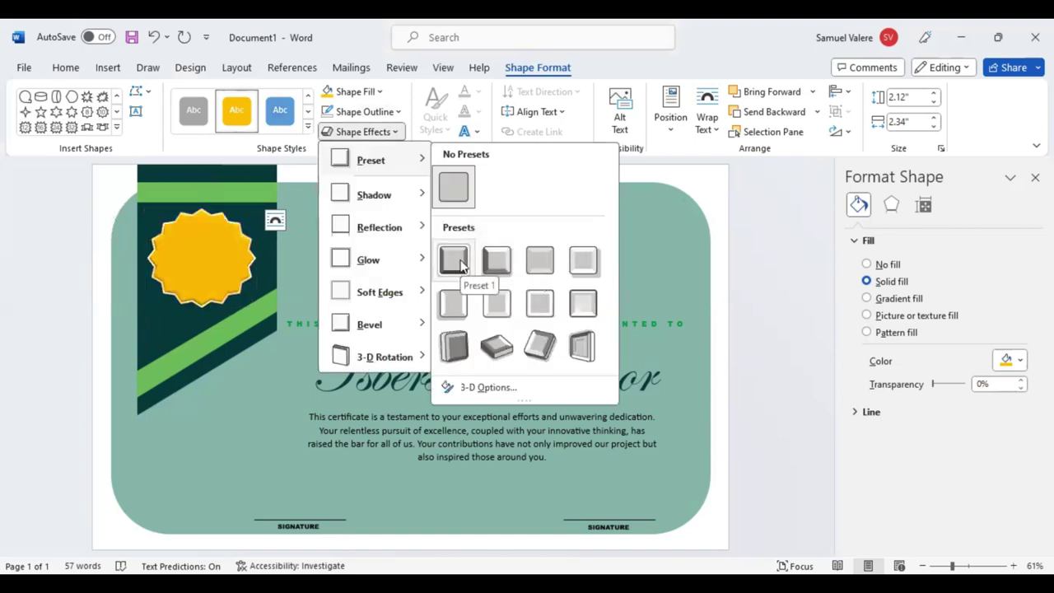
click(189, 272)
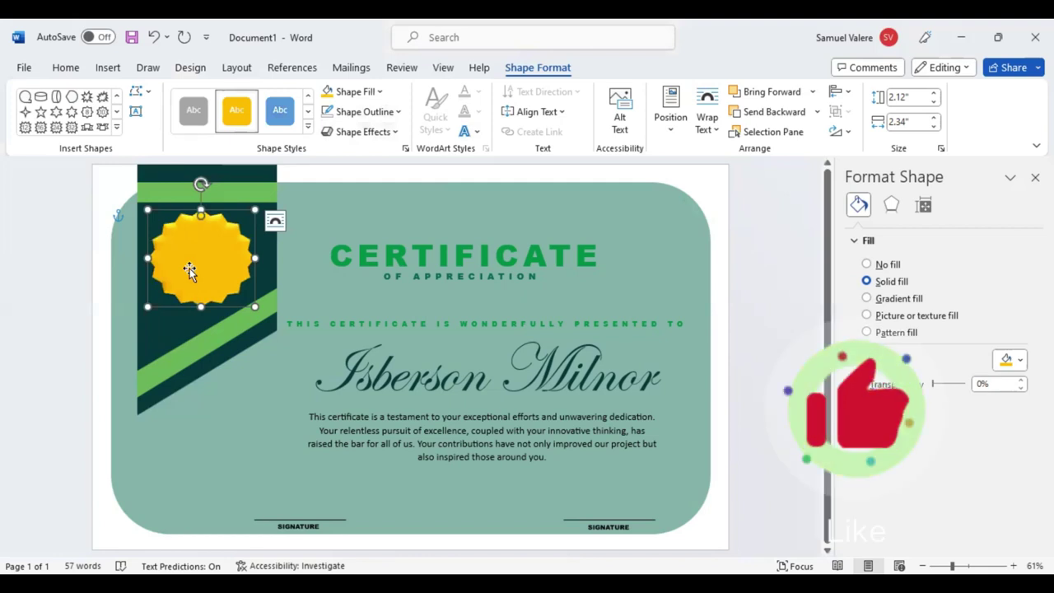
drag(189, 278, 189, 278)
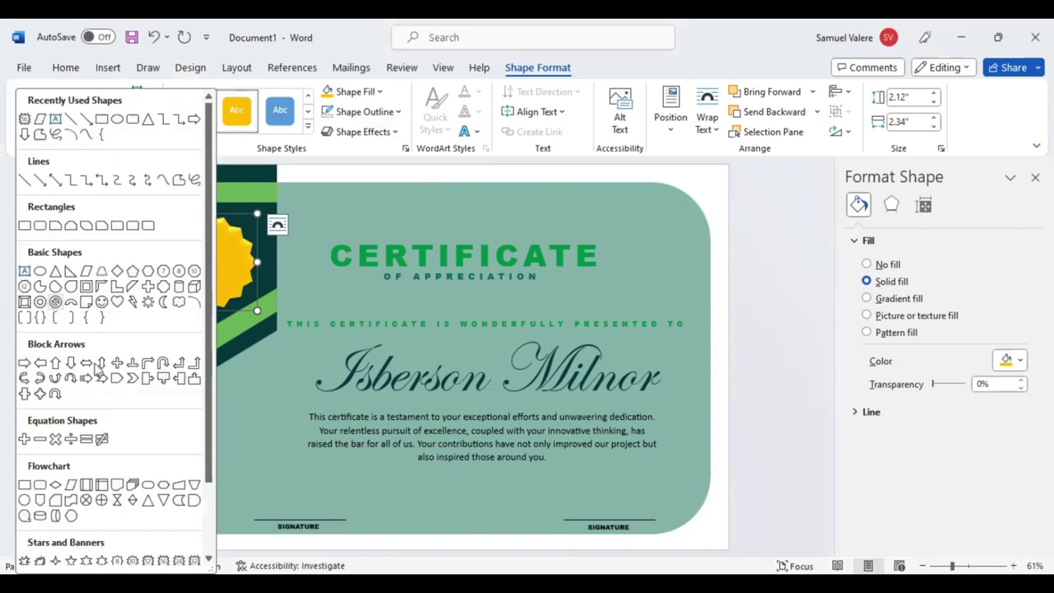
- Draw a 1.78" circle centred in the gold seal and fill it dark green
click(25, 499)
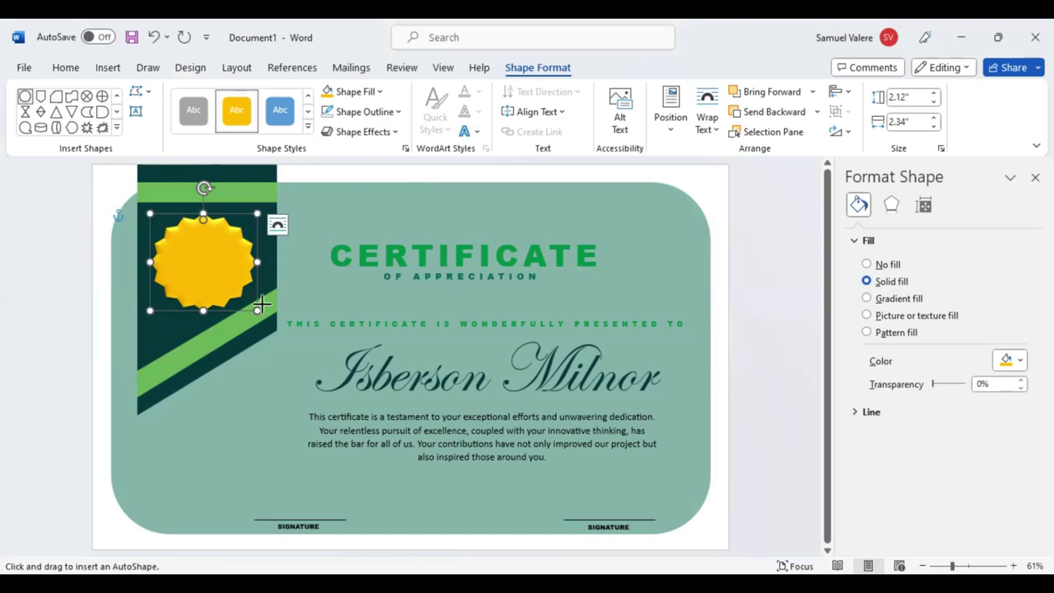
key(Escape)
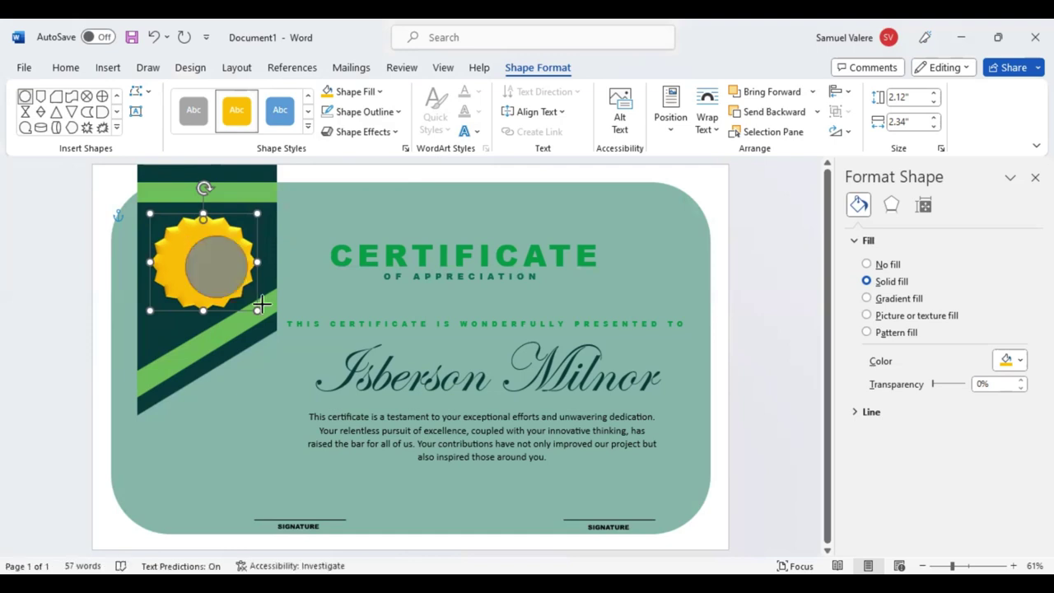
click(211, 264)
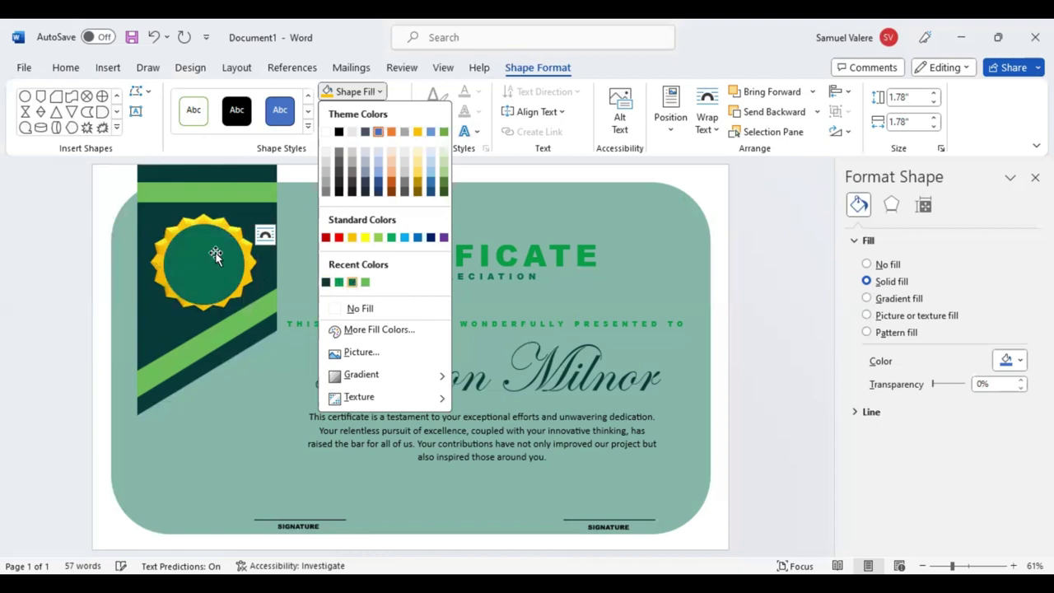
click(288, 276)
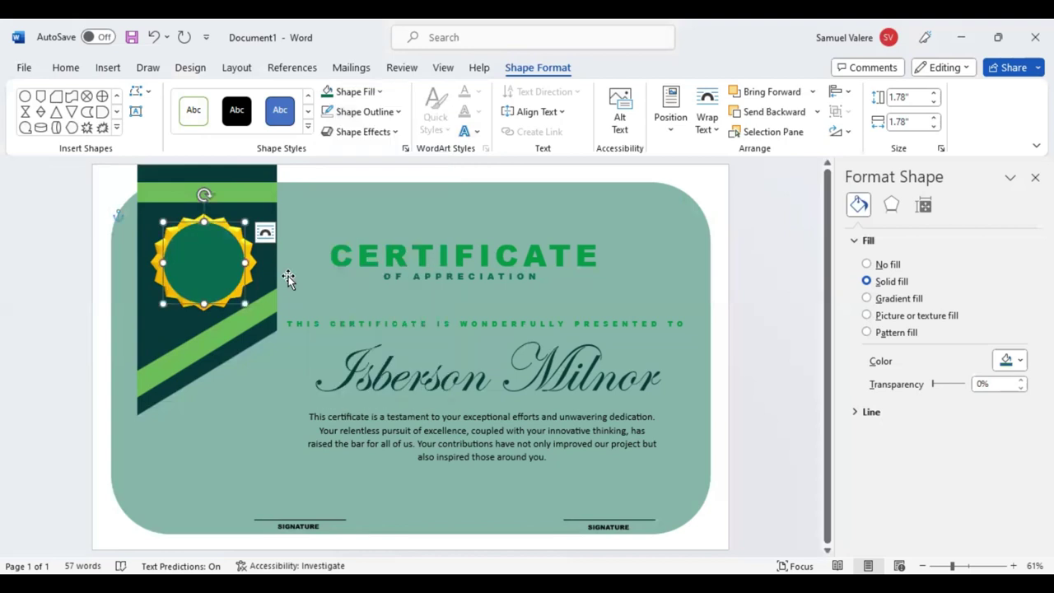
- Draw a text box inside the seal and type 'Best'
click(137, 112)
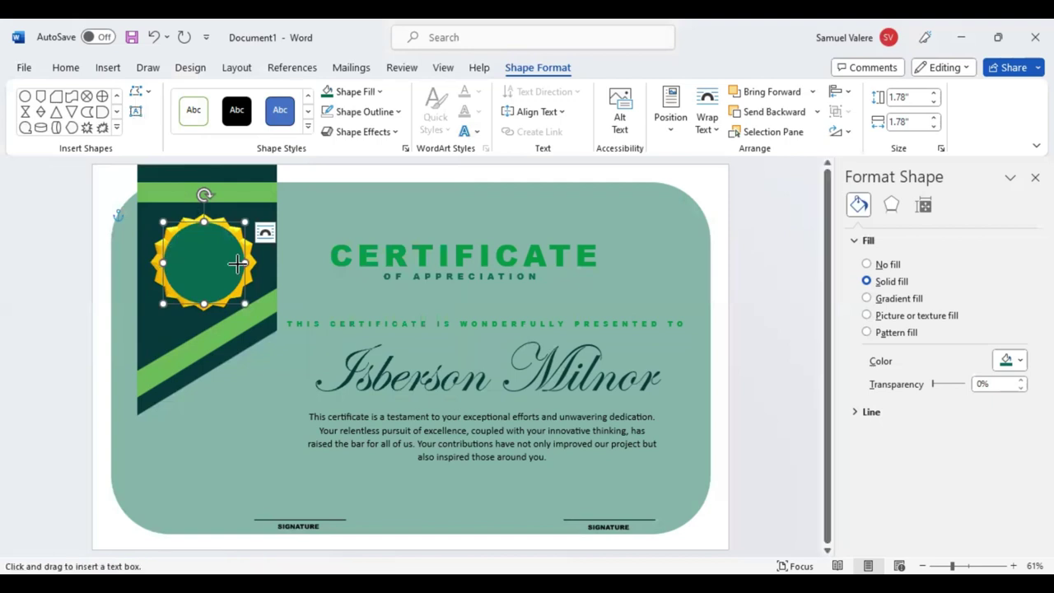
drag(237, 262, 180, 247)
drag(238, 262, 238, 260)
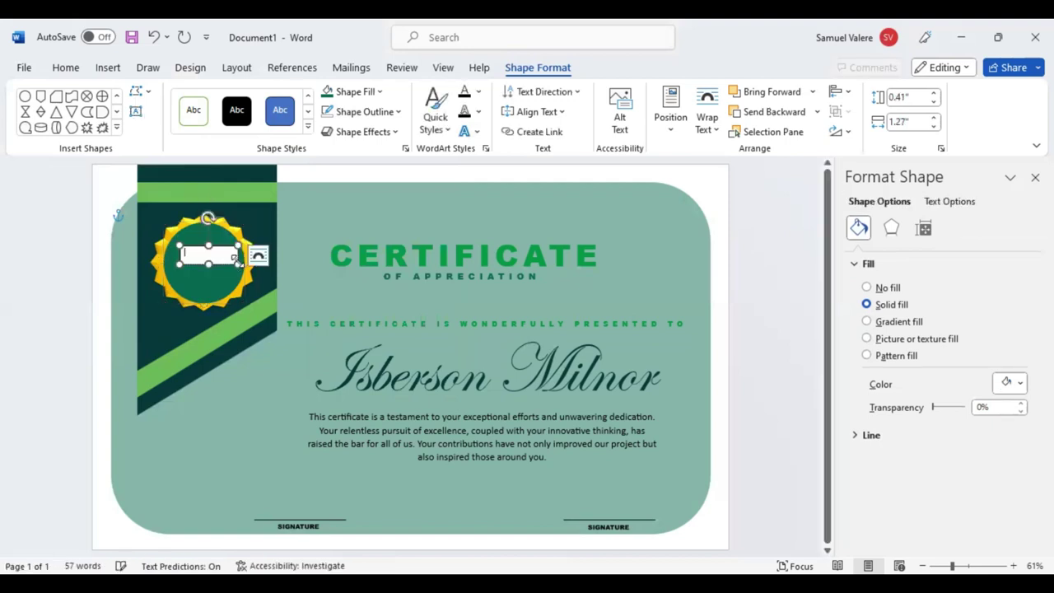
text(Best)
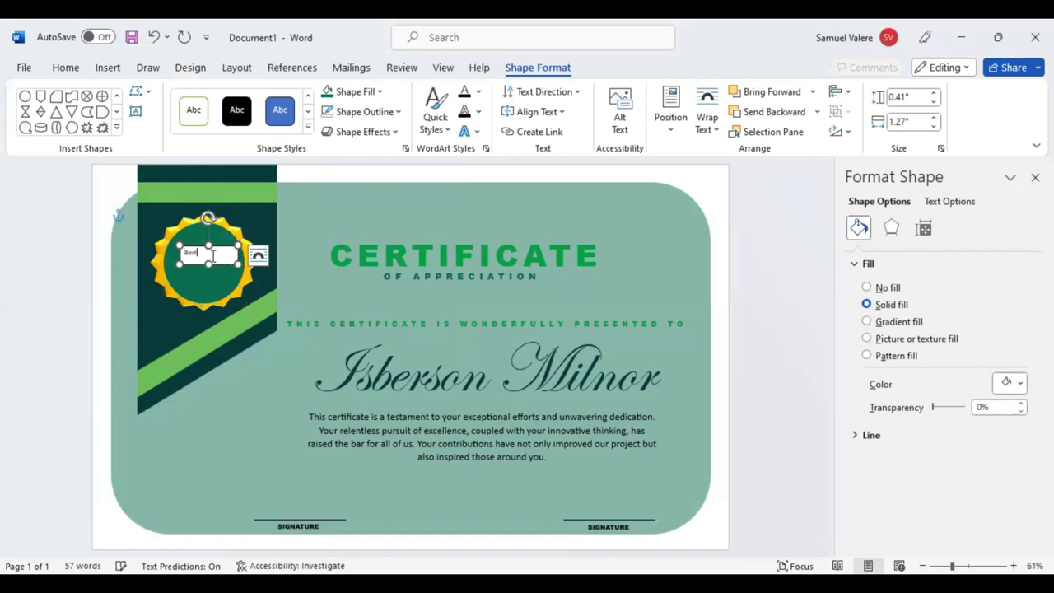
key(ctrl+a)
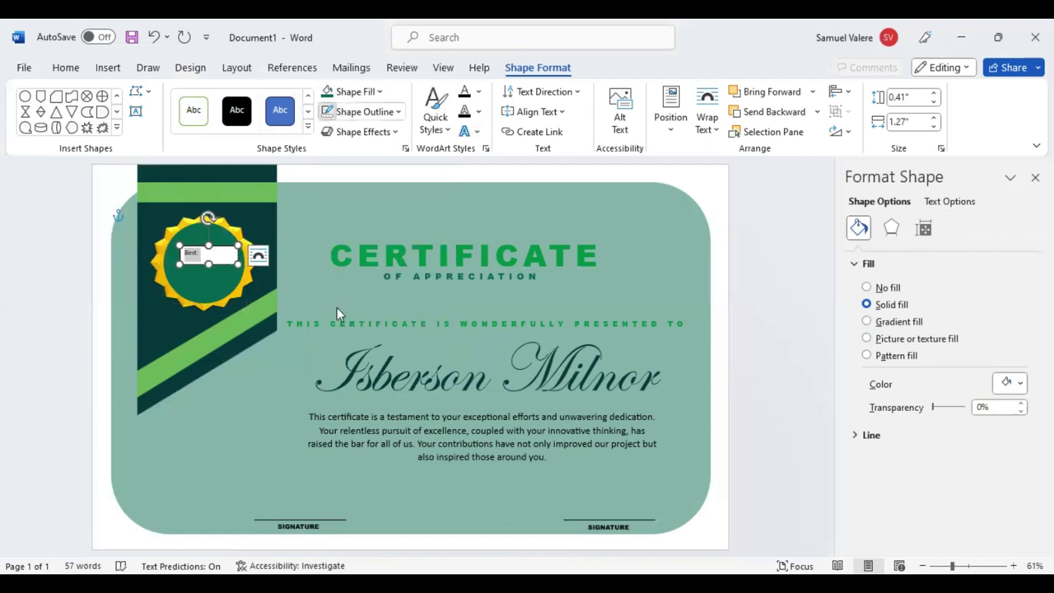
- Centre 'Best' and make it green Edwardian Script ITC at 48 pt
click(66, 71)
click(349, 122)
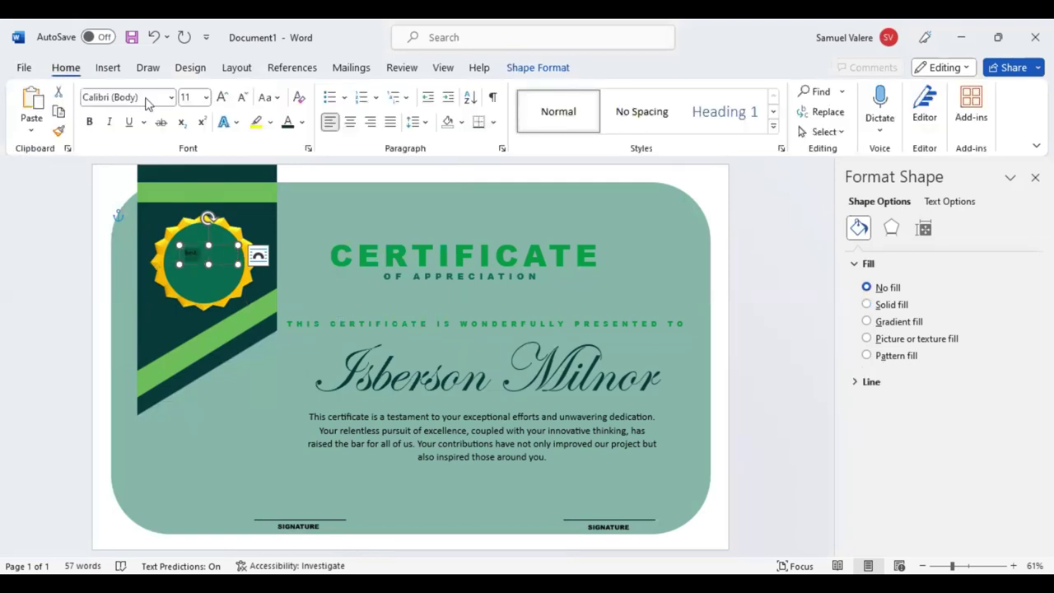
click(145, 97)
text(Edwardian Script ITC)
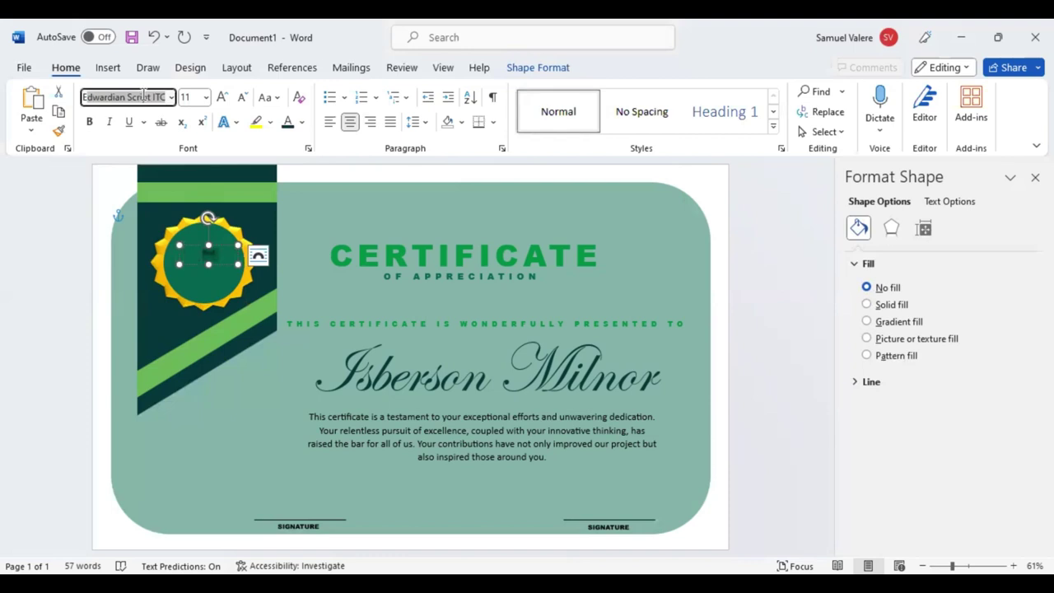
key(Return)
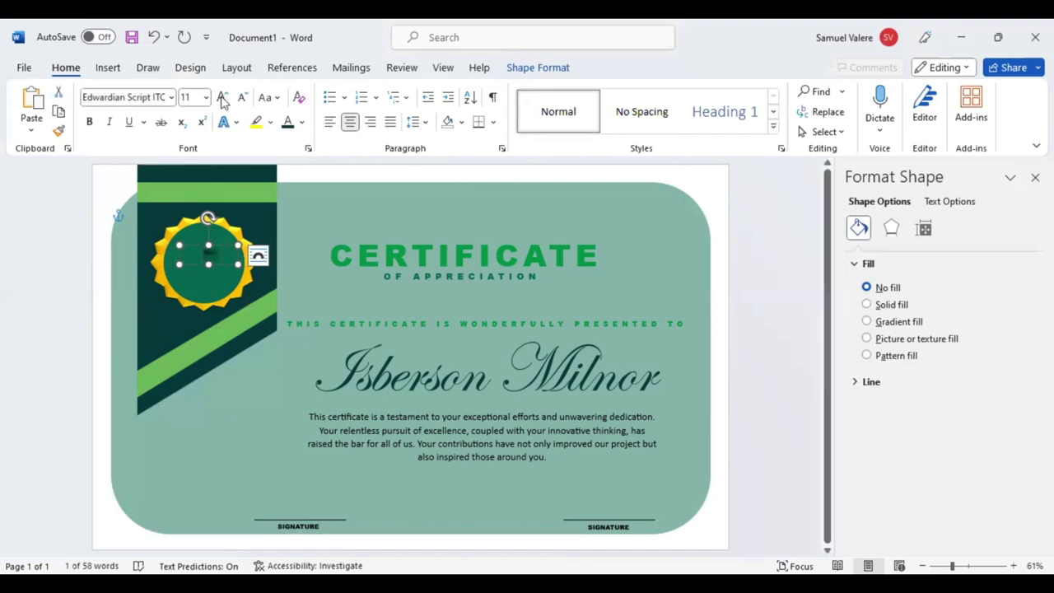
click(222, 97)
click(222, 97)
click(222, 97)
click(222, 97)
click(223, 97)
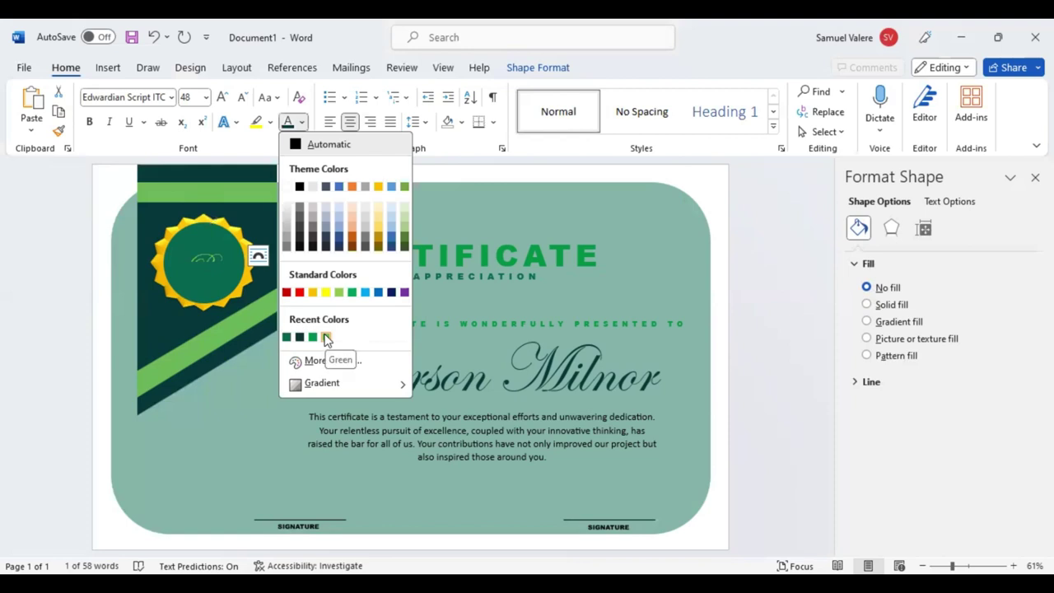
click(205, 262)
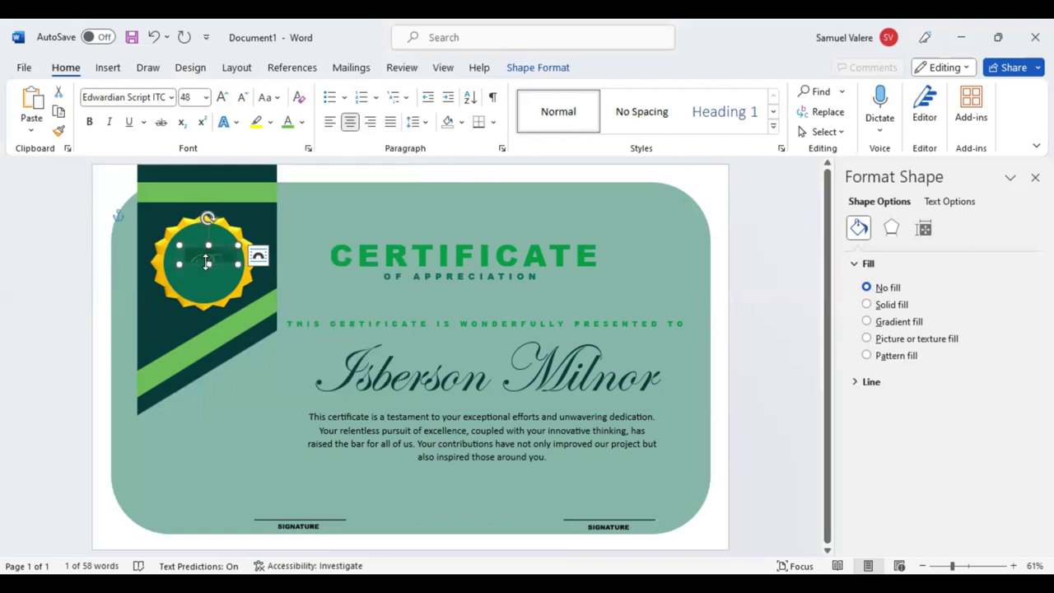
- Move the box up, add an 'Award' second line, and widen the box to fit
click(233, 268)
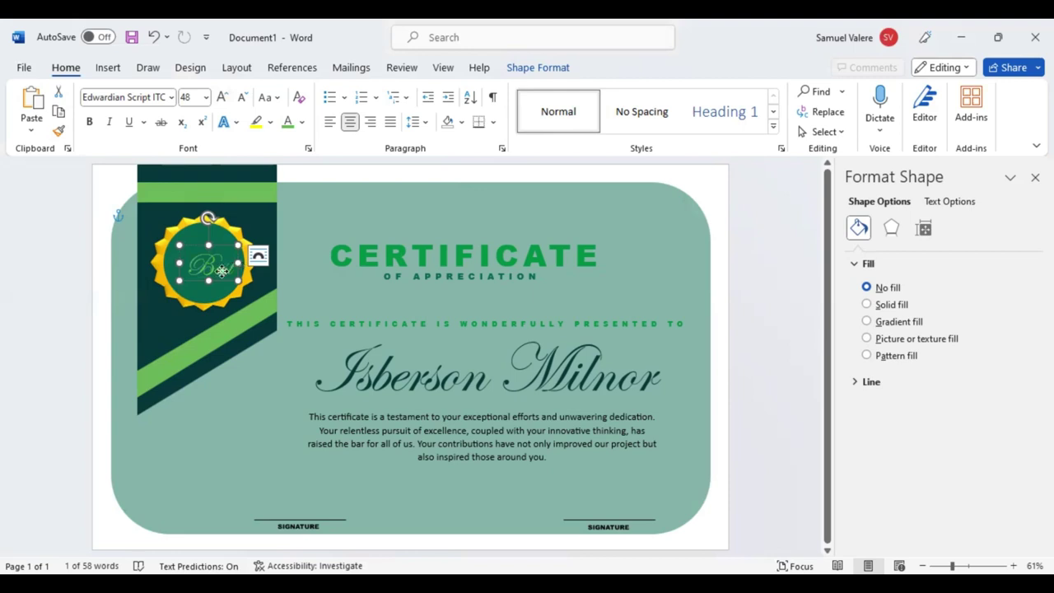
drag(221, 268, 214, 262)
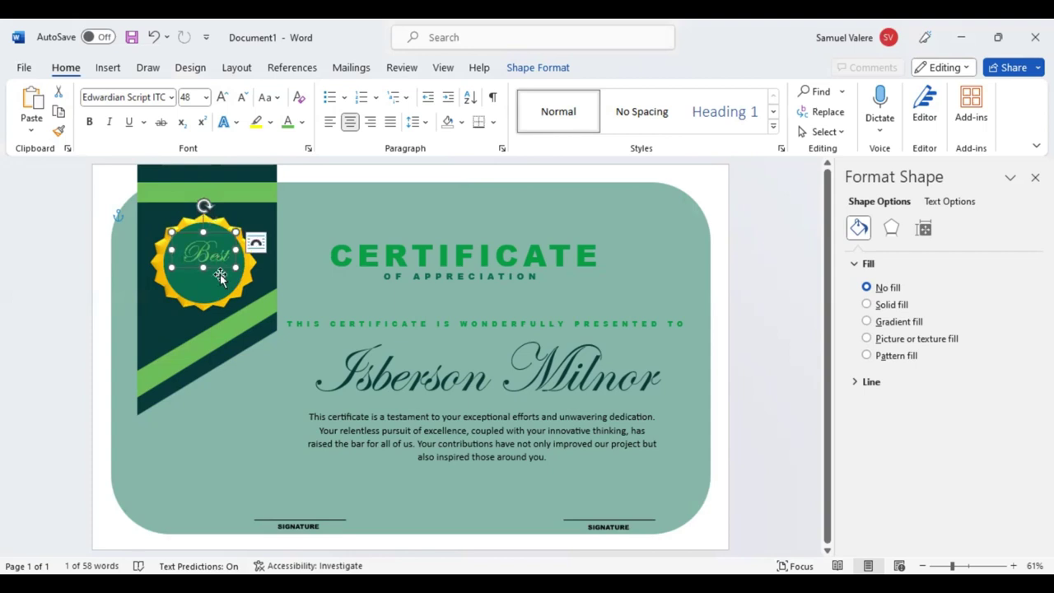
drag(214, 262, 212, 288)
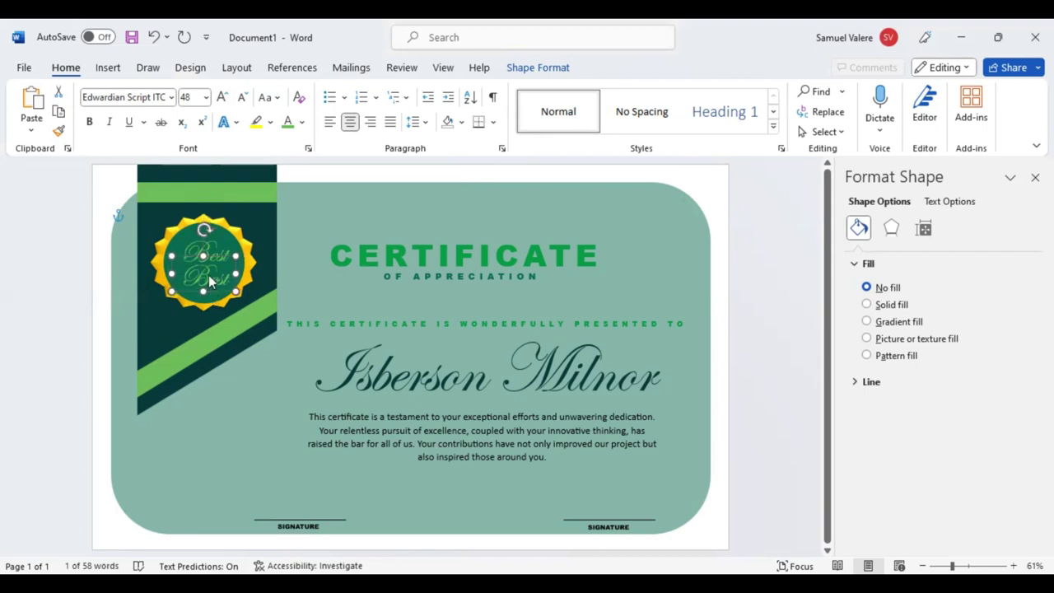
key(ctrl+z)
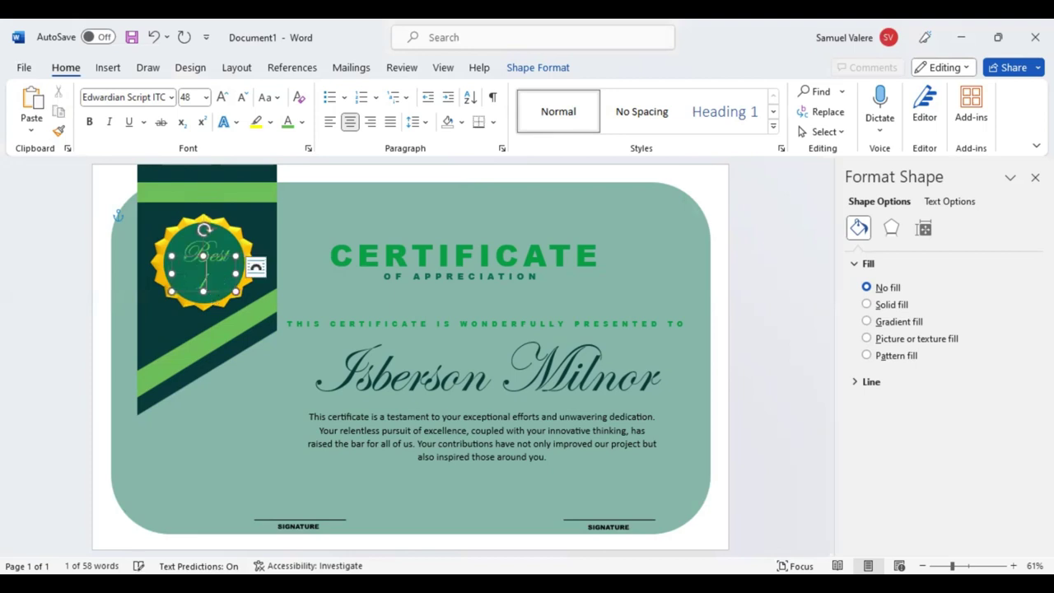
key(ctrl+y)
text(Aw)
text(a)
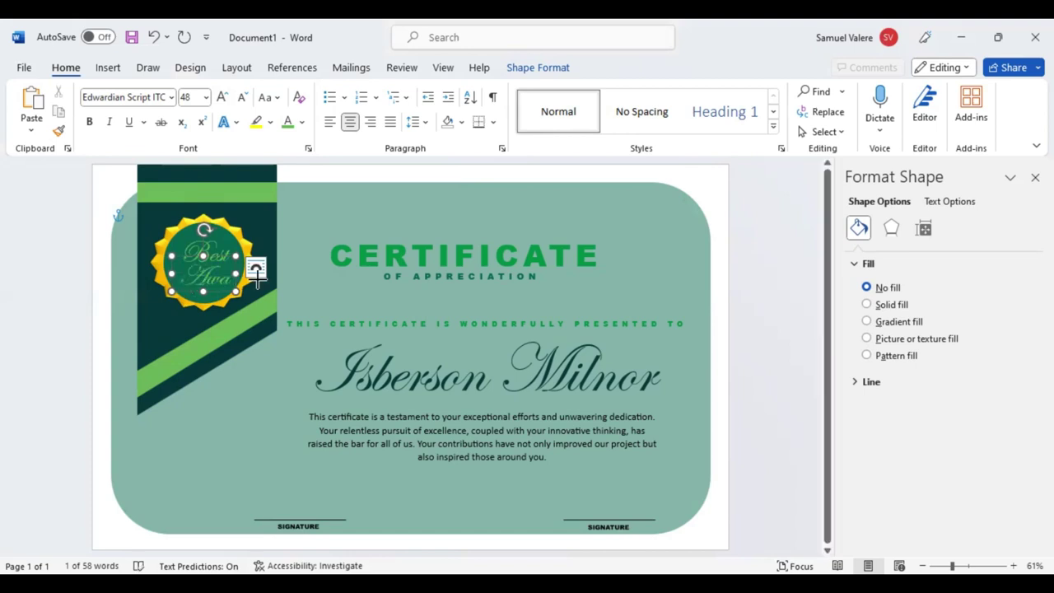
drag(236, 274, 246, 273)
text(Arial Black)
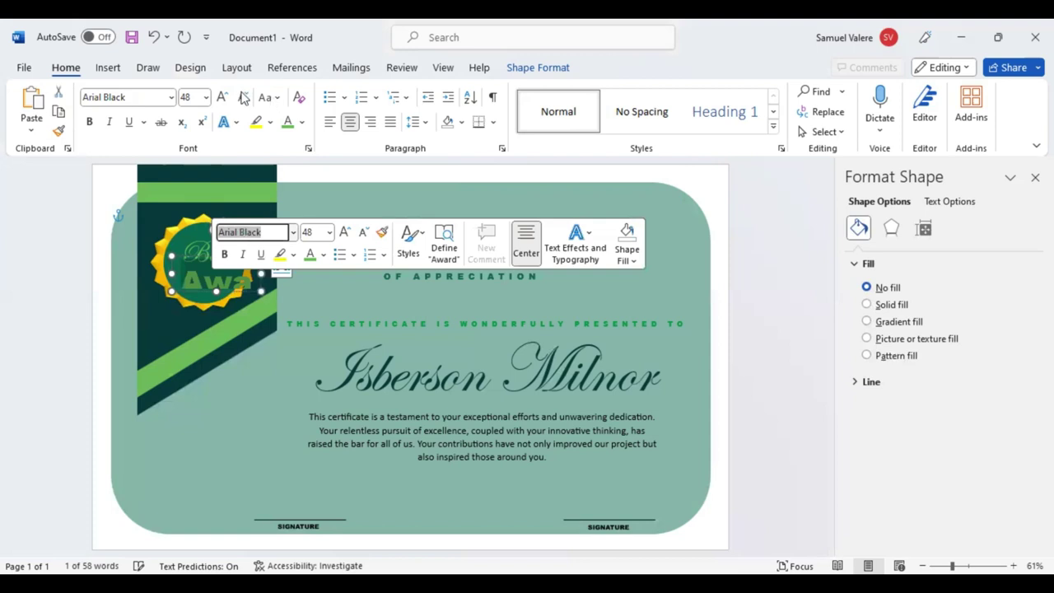
- Set AWARD to 28 pt, centre the Best AWARD text on the seal, and select AWARD
click(244, 97)
click(244, 97)
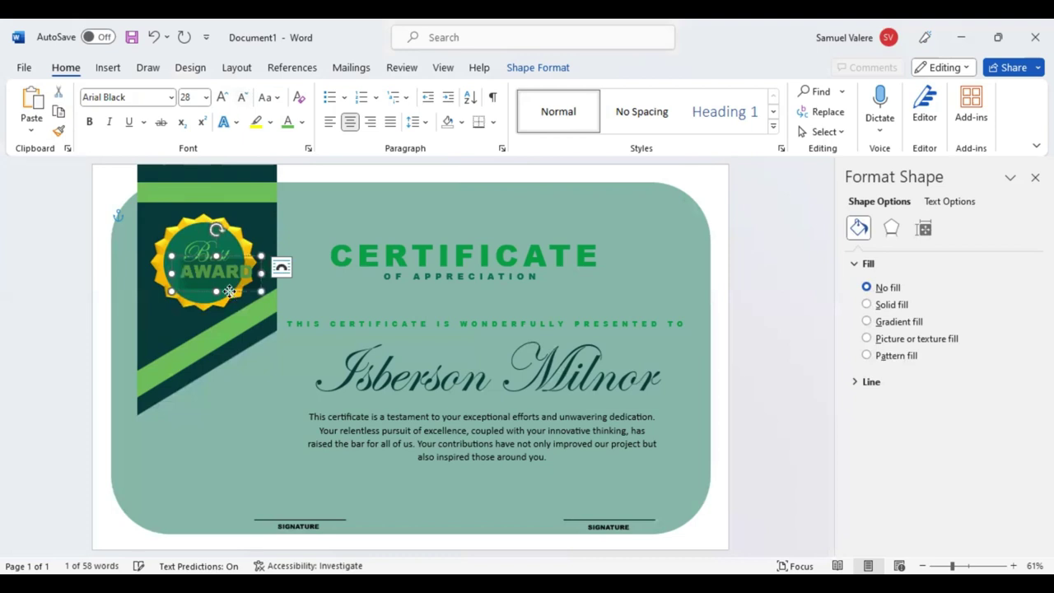
drag(229, 293, 217, 292)
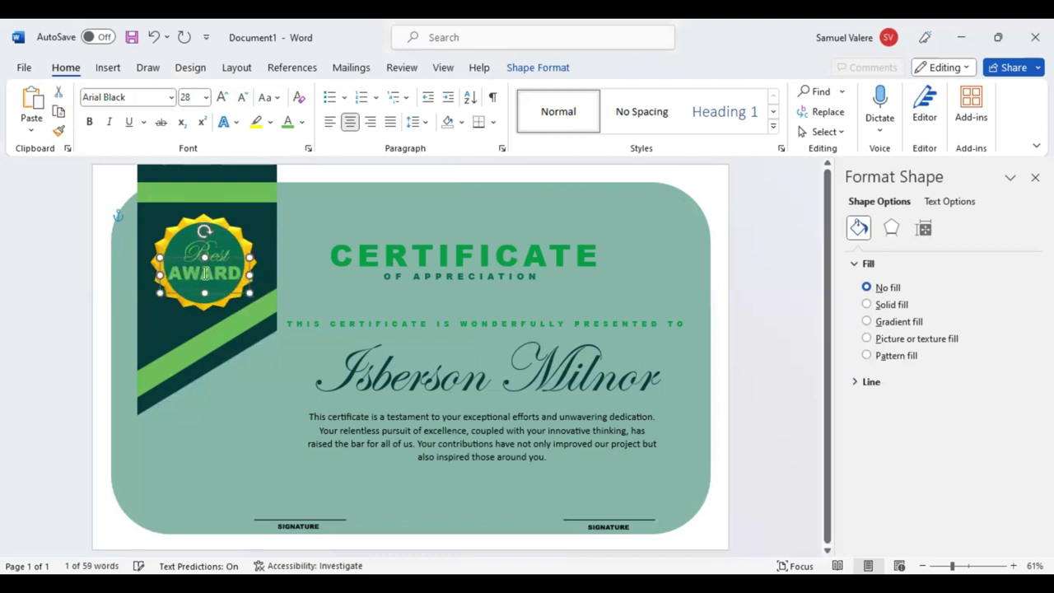
double_click(204, 273)
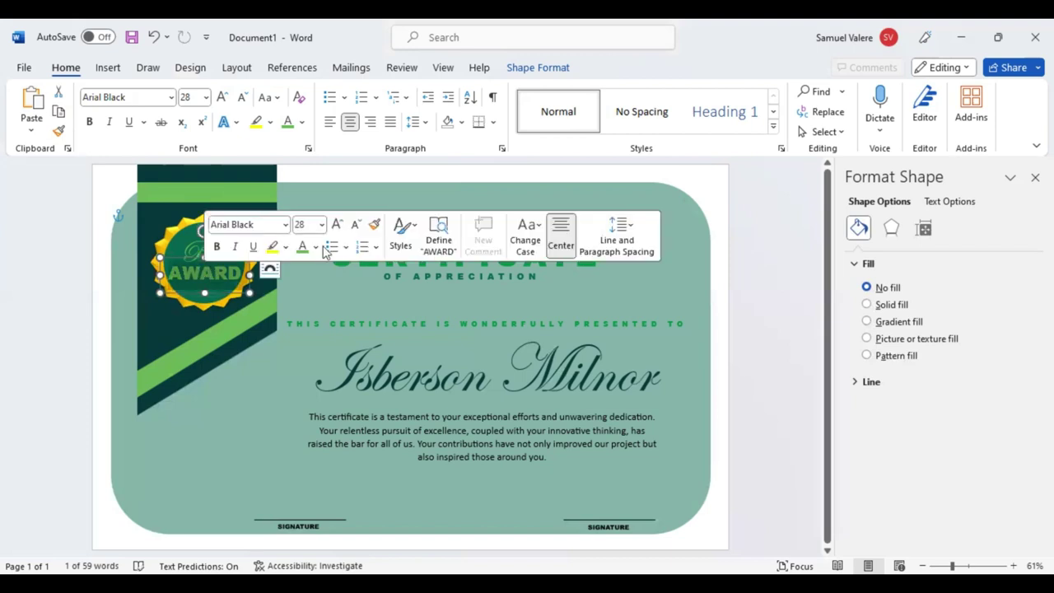